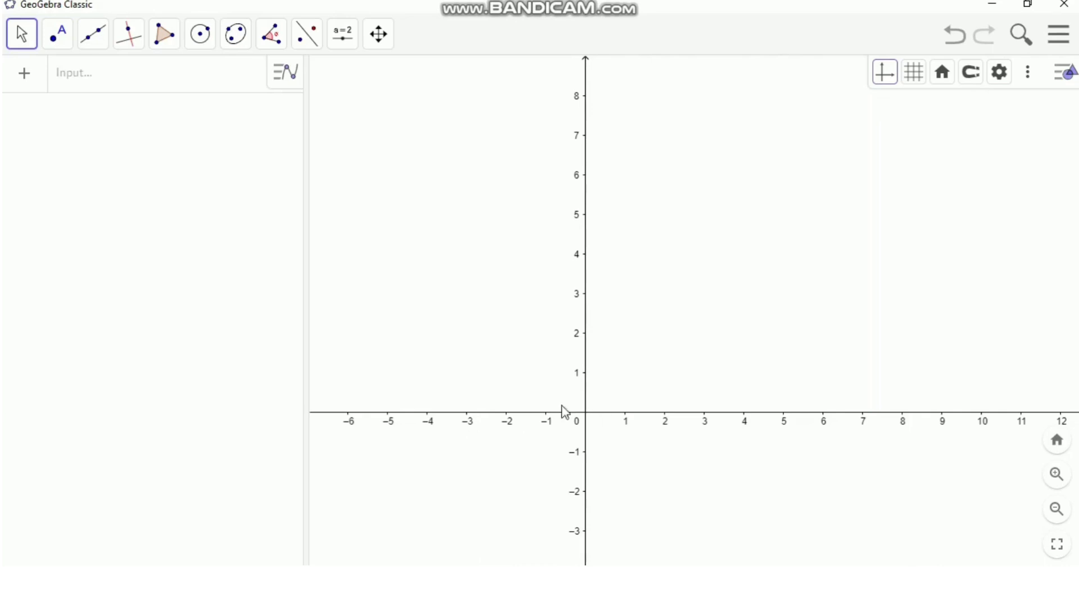
Toggle the axes off and on, display the major and minor gridlines, and reset the Graphics view to its standard position
{"action": "left_click", "coordinate": [895, 78]}
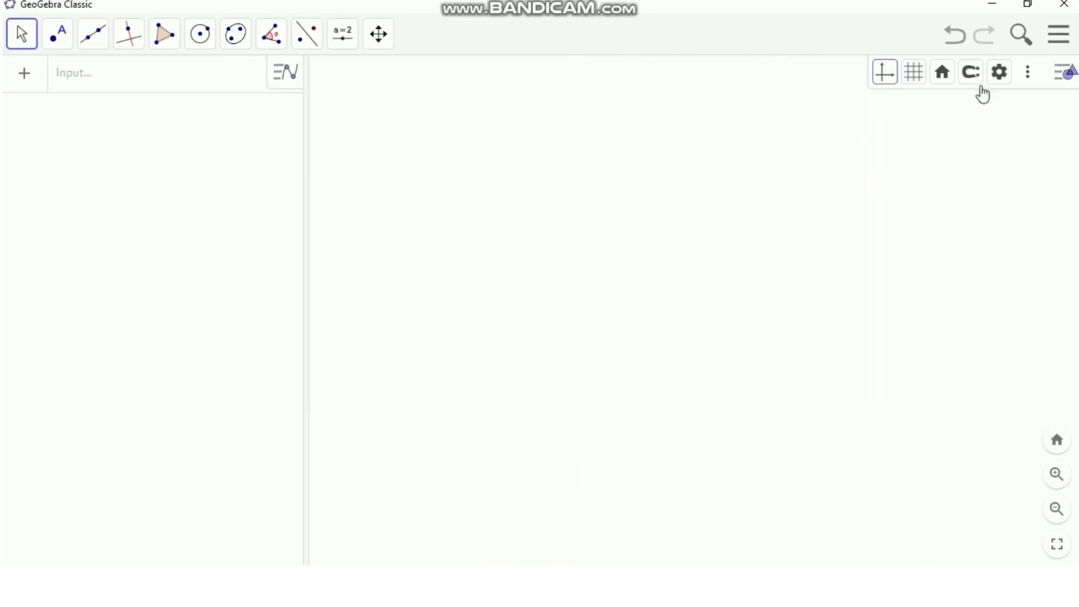
{"action": "left_click", "coordinate": [882, 88]}
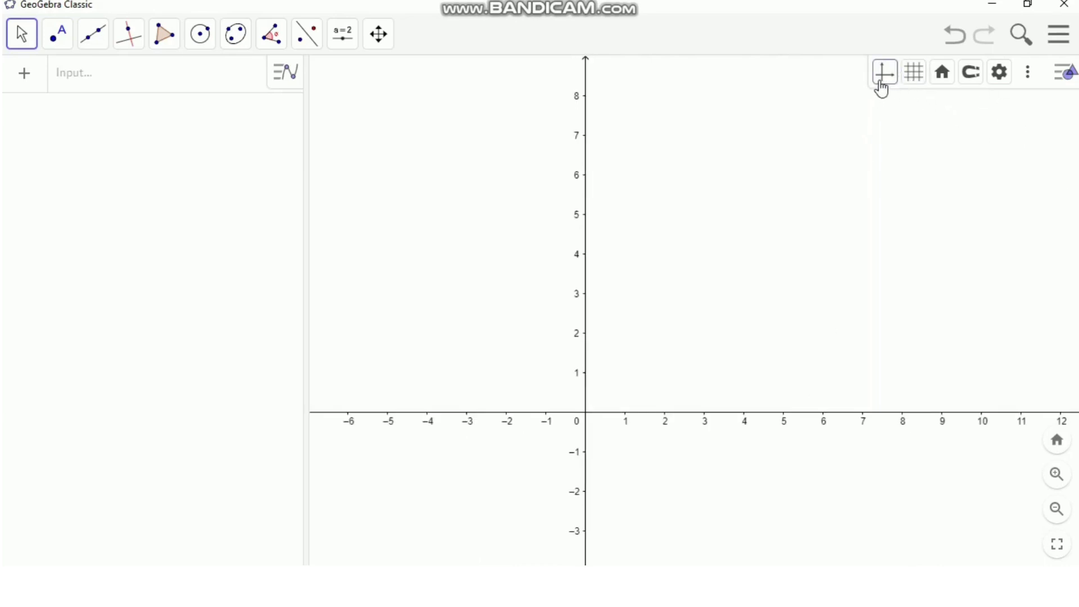
{"action": "left_click", "coordinate": [918, 88]}
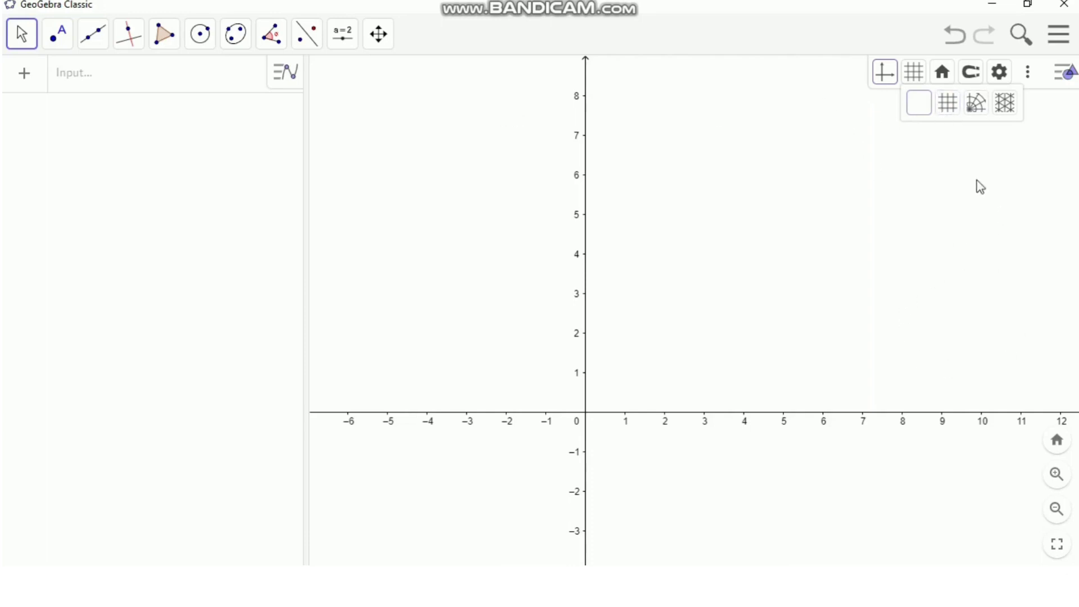
{"action": "left_click", "coordinate": [948, 105]}
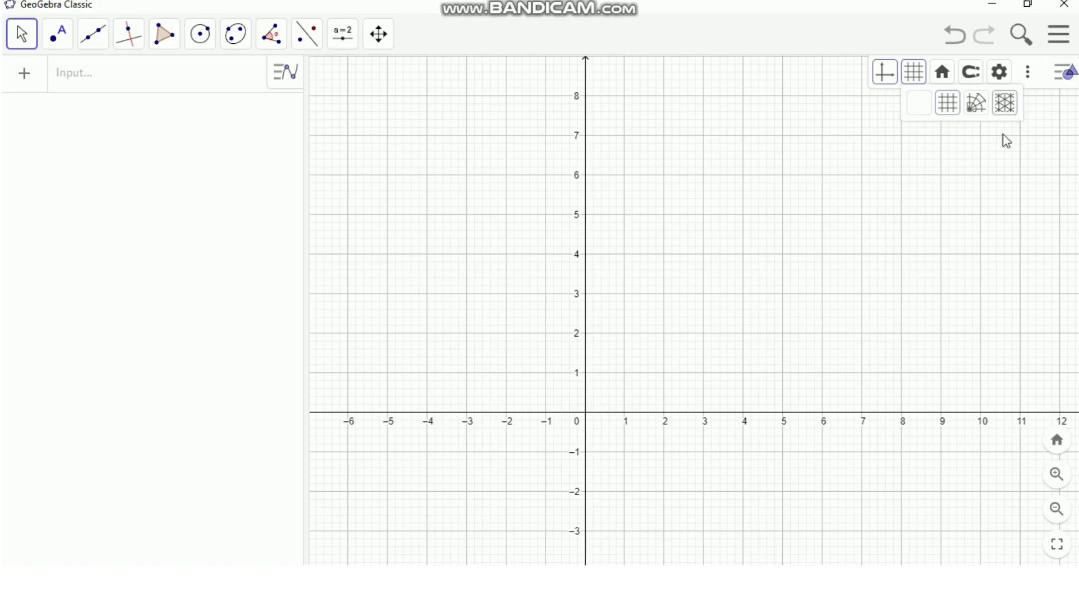
{"action": "left_click", "coordinate": [942, 72]}
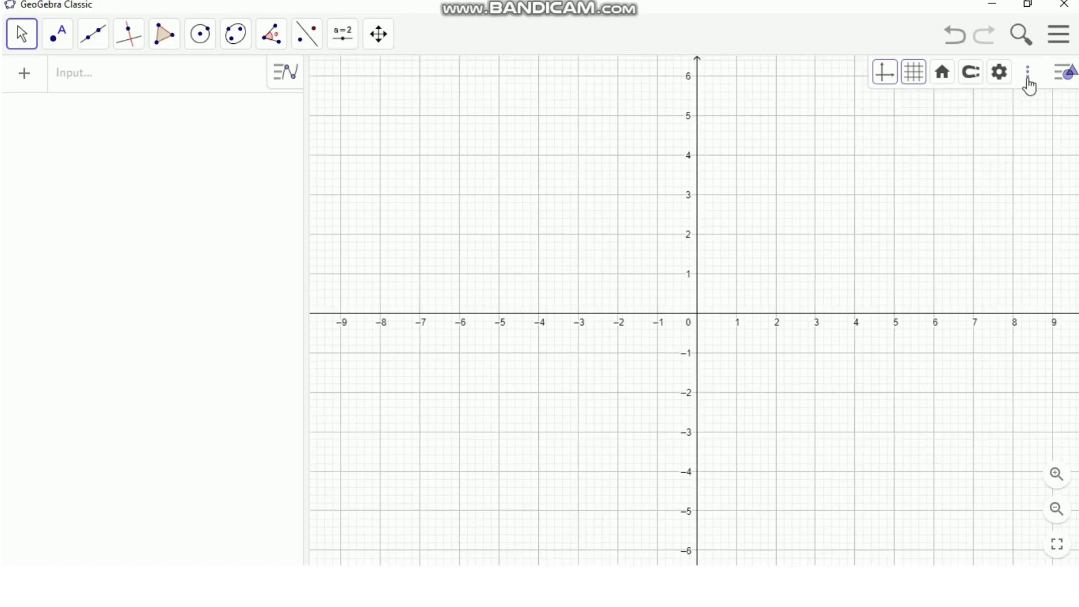
Open the CAS view beside the Graphics view and try its Integral tool
{"action": "left_click", "coordinate": [1027, 79]}
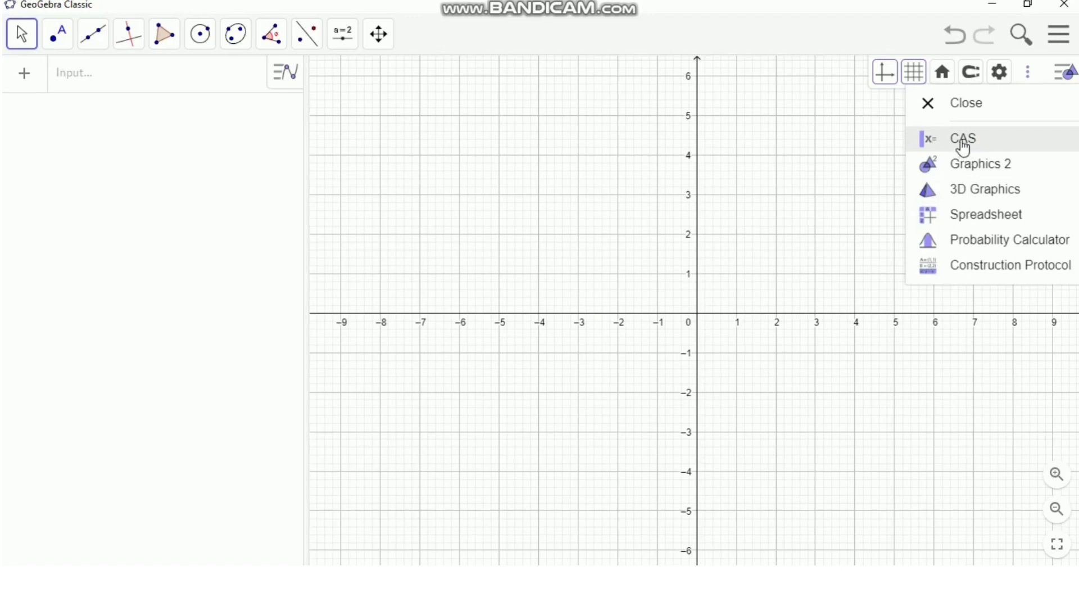
{"action": "left_click", "coordinate": [1033, 152]}
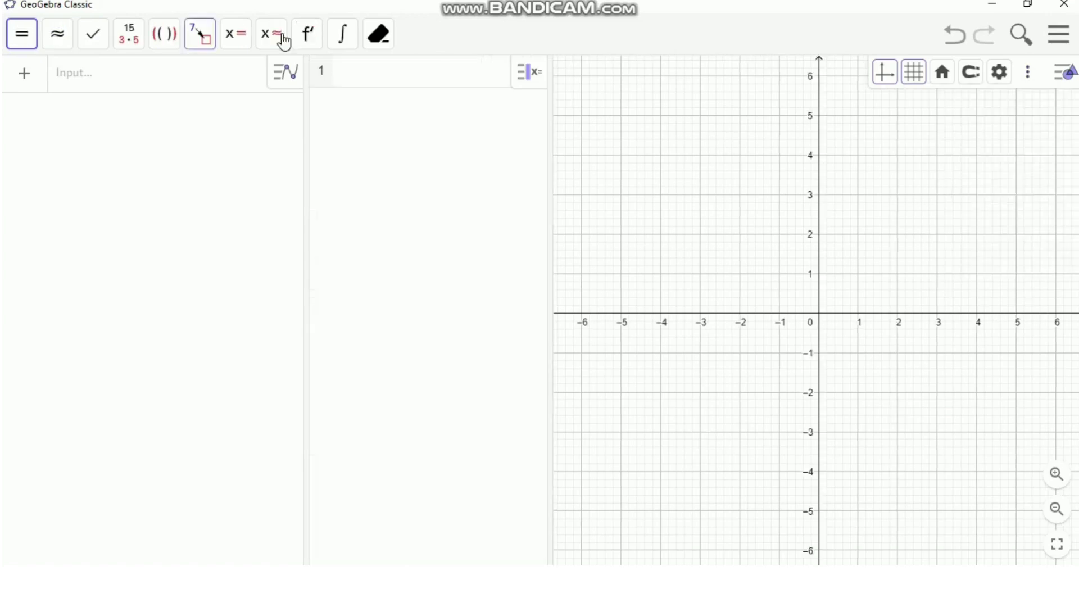
{"action": "left_click", "coordinate": [346, 36]}
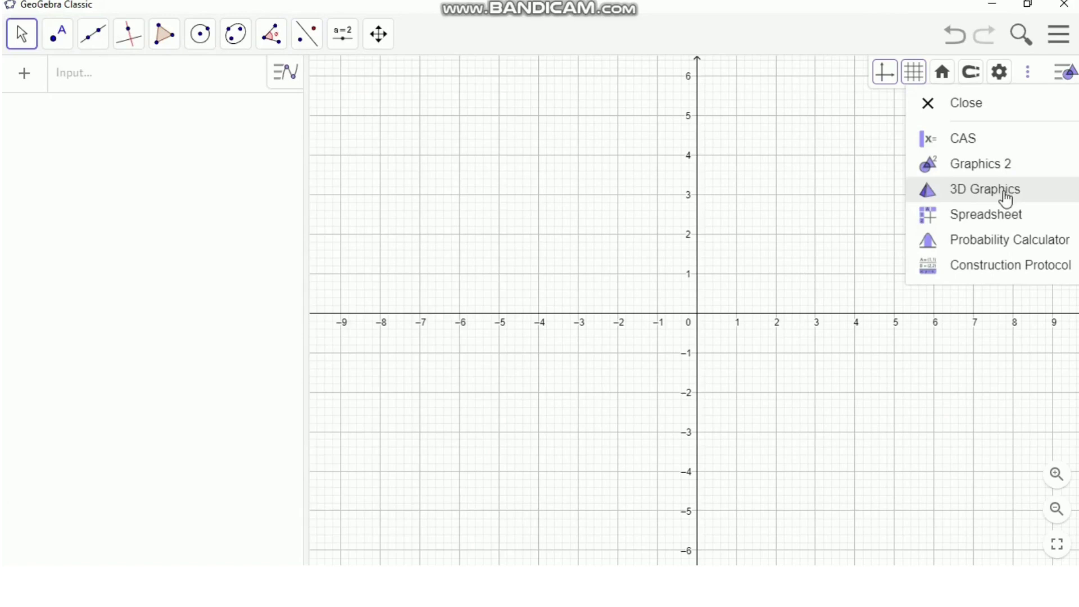
Open the 3D Graphics view beside the Graphics view and close it again after viewing its options
{"action": "left_click", "coordinate": [1039, 191]}
{"action": "left_click_drag", "start_coordinate": [994, 169], "coordinate": [869, 235]}
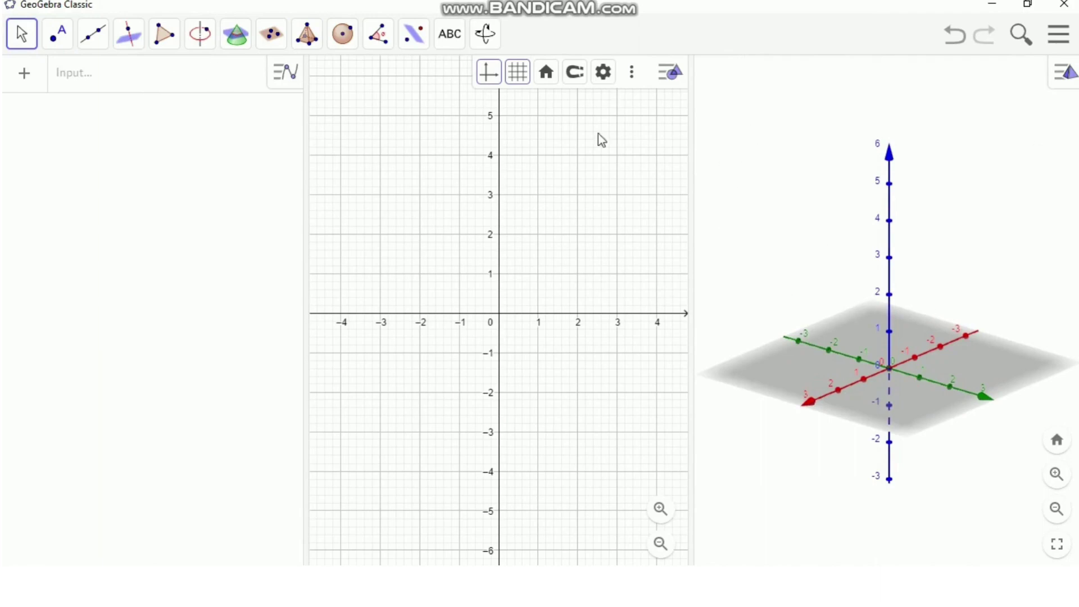
{"action": "left_click", "coordinate": [641, 83]}
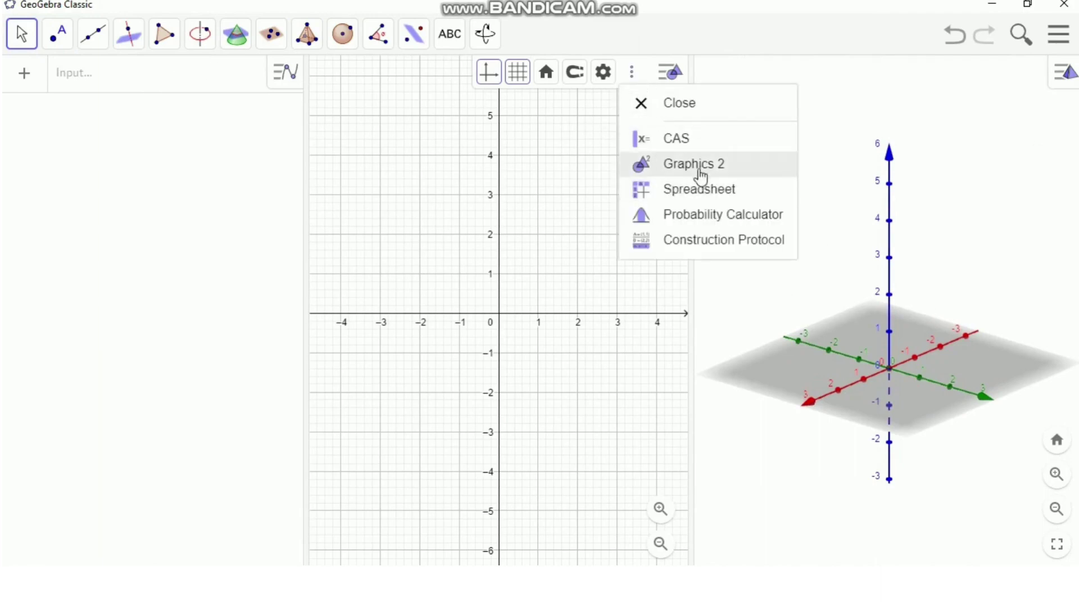
{"action": "left_click", "coordinate": [1061, 79]}
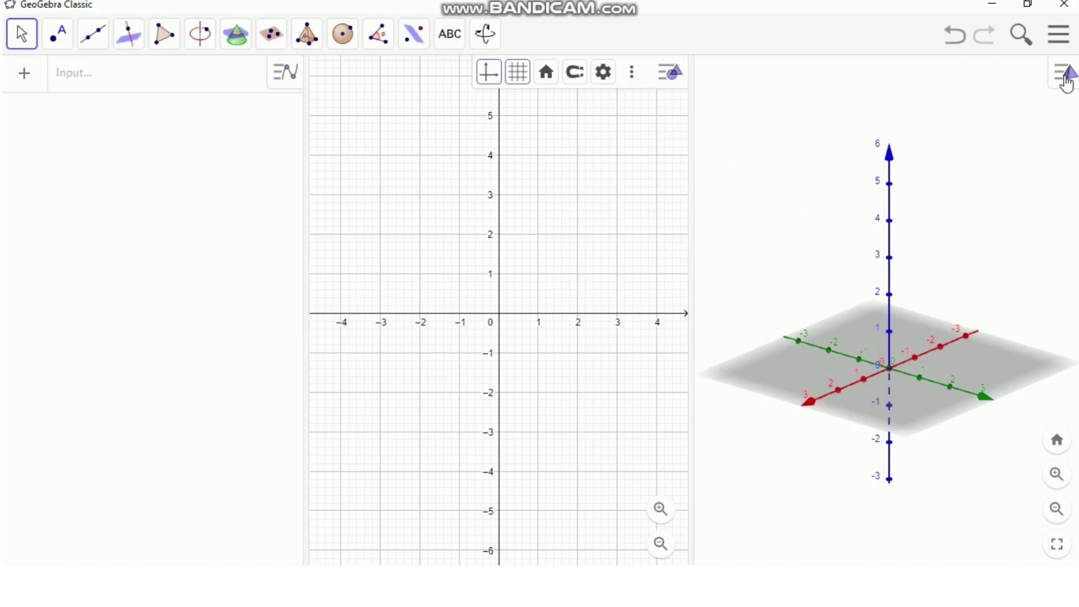
{"action": "left_click", "coordinate": [1065, 74]}
{"action": "left_click", "coordinate": [1028, 73]}
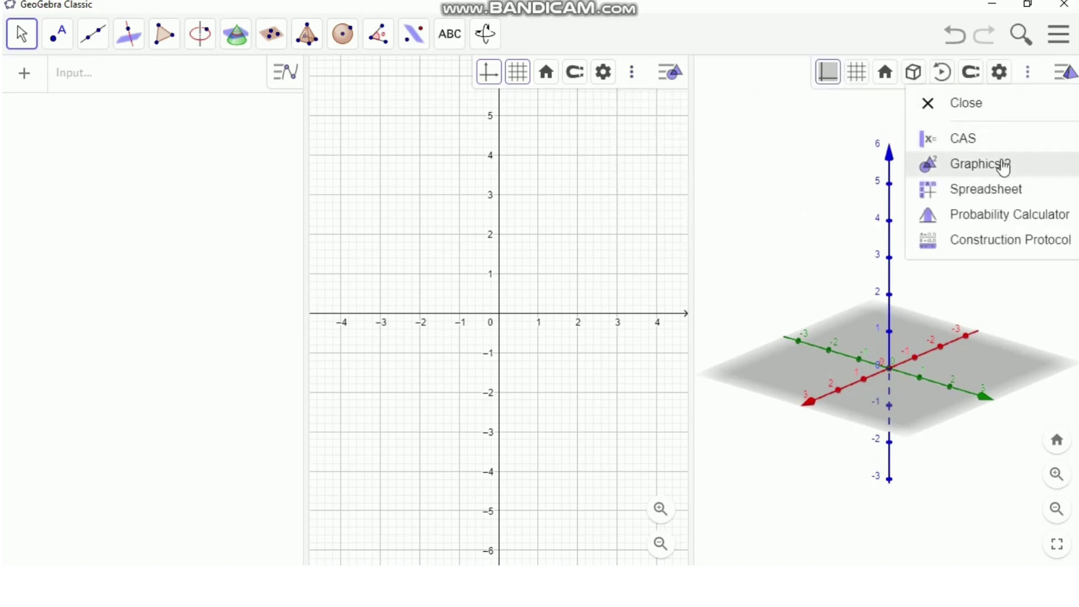
{"action": "left_click", "coordinate": [965, 107]}
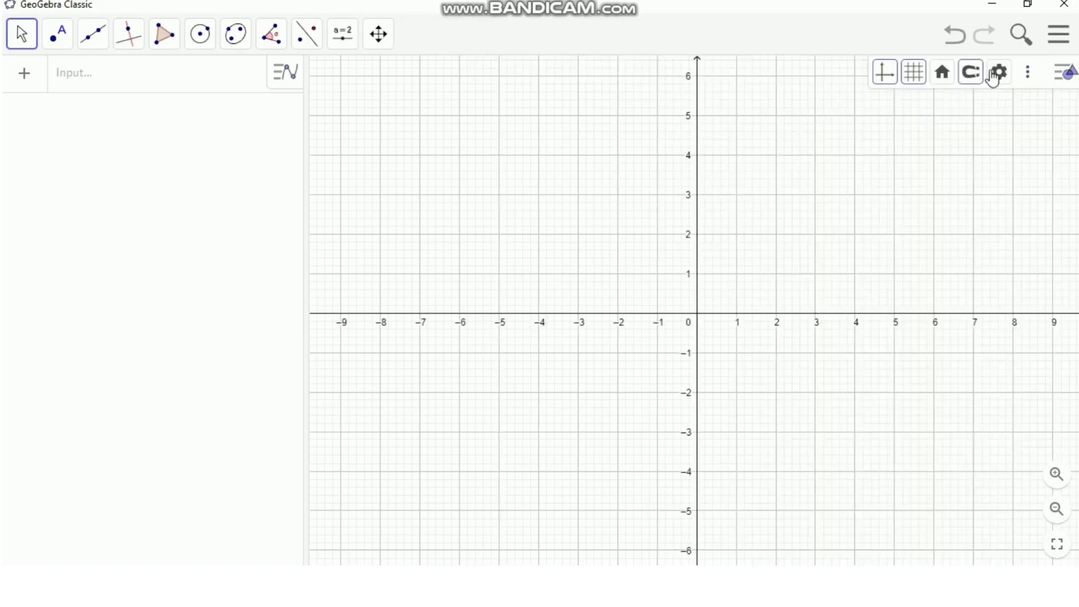
Open the Spreadsheet view beside the Graphics view and select cell A1
{"action": "left_click", "coordinate": [1028, 72]}
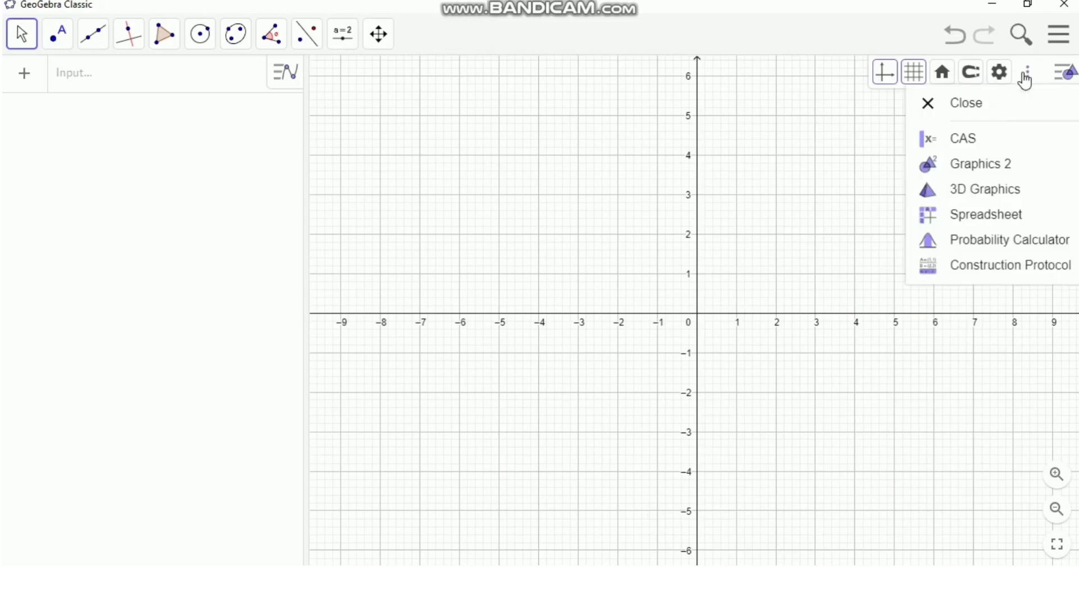
{"action": "left_click", "coordinate": [1011, 219]}
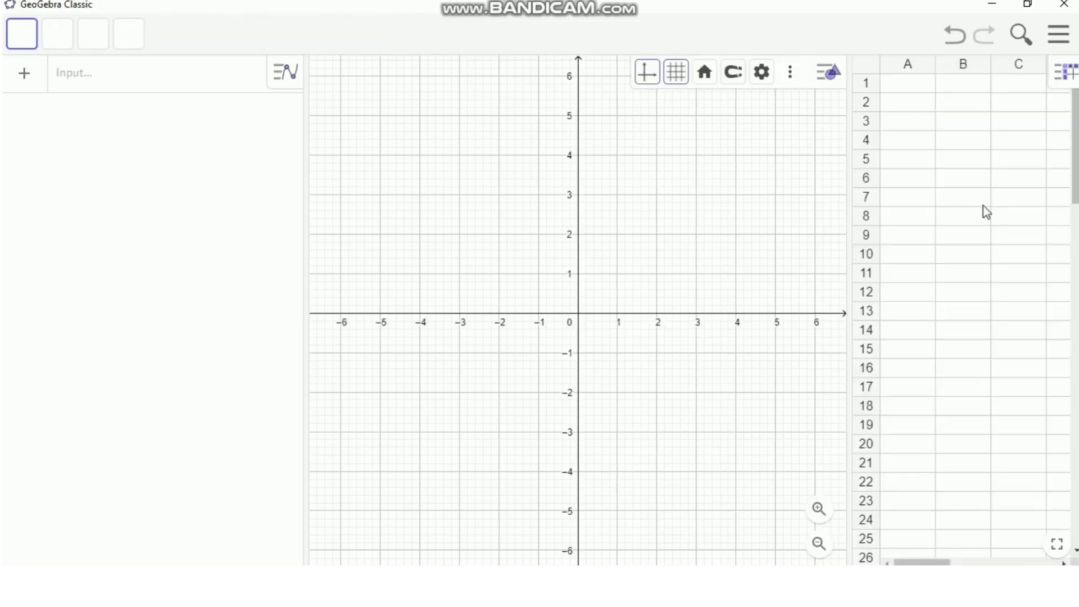
{"action": "left_click", "coordinate": [948, 125]}
{"action": "left_click", "coordinate": [902, 106]}
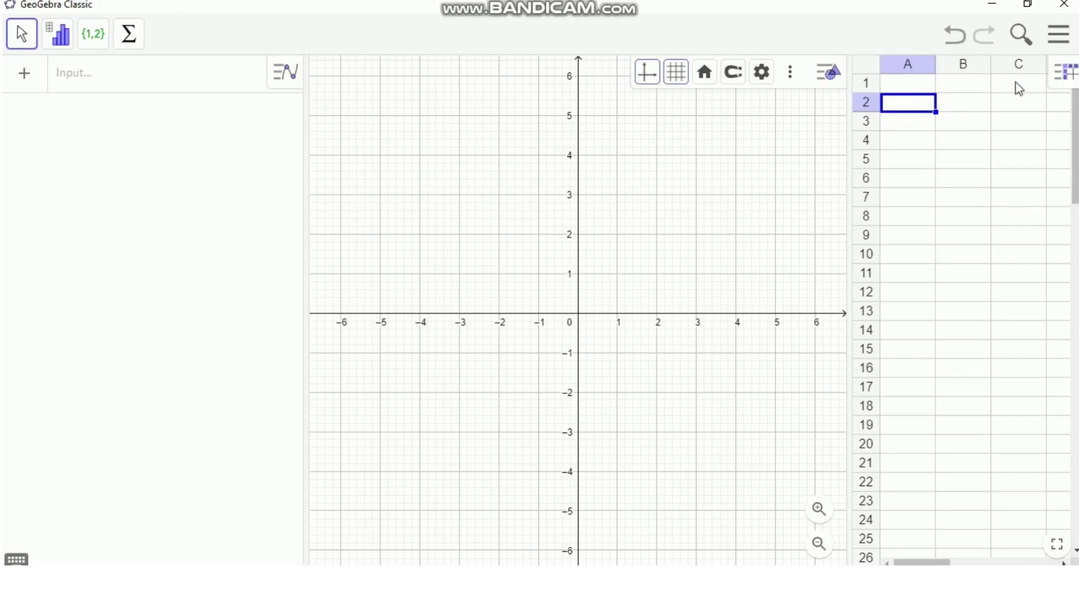
{"action": "left_click", "coordinate": [1020, 85]}
{"action": "left_click", "coordinate": [899, 88]}
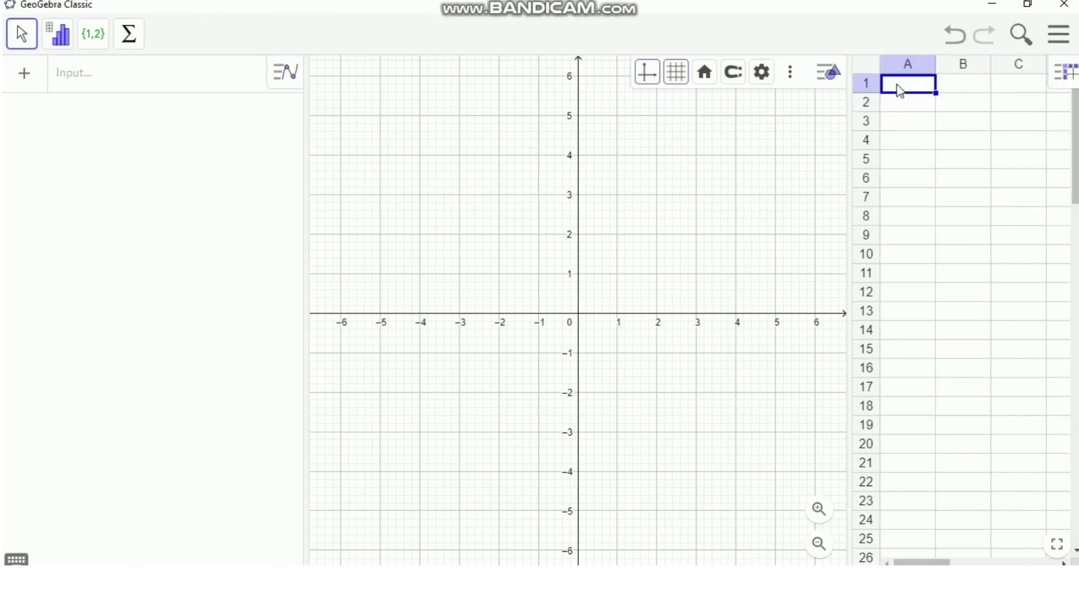
Examine the spreadsheet's columns along row 1 as far as column J and return to cell A1
{"action": "key", "text": "Right"}
{"action": "key", "text": "Right"}
{"action": "key", "text": "Right"}
{"action": "key", "text": "Right"}
{"action": "key", "text": "Right"}
{"action": "key", "text": "Right"}
{"action": "key", "text": "Right"}
{"action": "key", "text": "Right"}
{"action": "key", "text": "Right"}
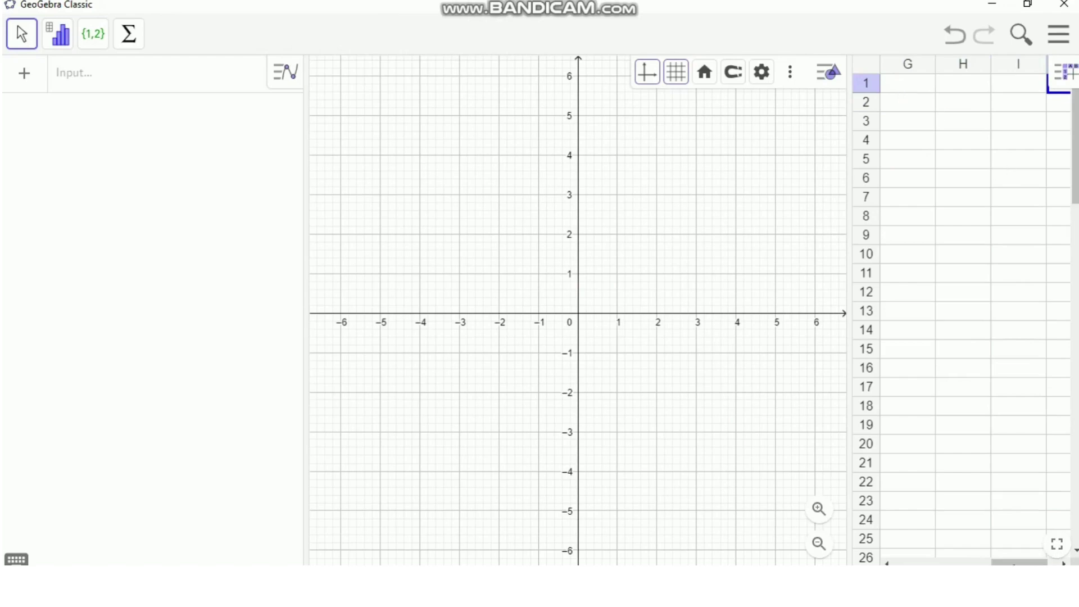
{"action": "key", "text": "ctrl+Home"}
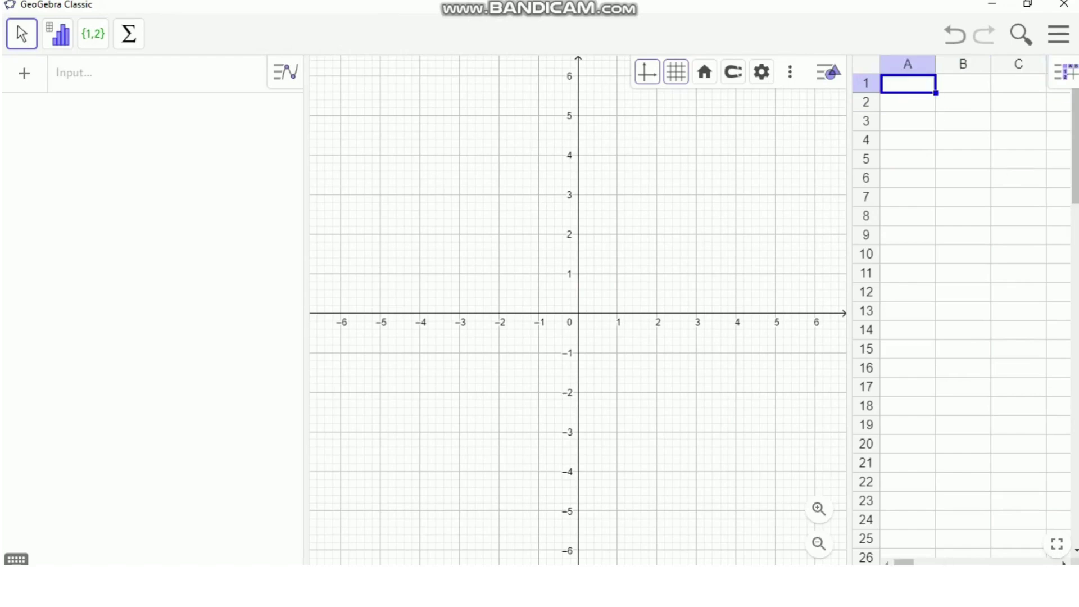
{"action": "left_click", "coordinate": [931, 161]}
{"action": "left_click", "coordinate": [910, 107]}
{"action": "left_click", "coordinate": [900, 85]}
Open the Probability Calculator beside the spreadsheet and display the spreadsheet's formatting options
{"action": "left_click", "coordinate": [790, 72]}
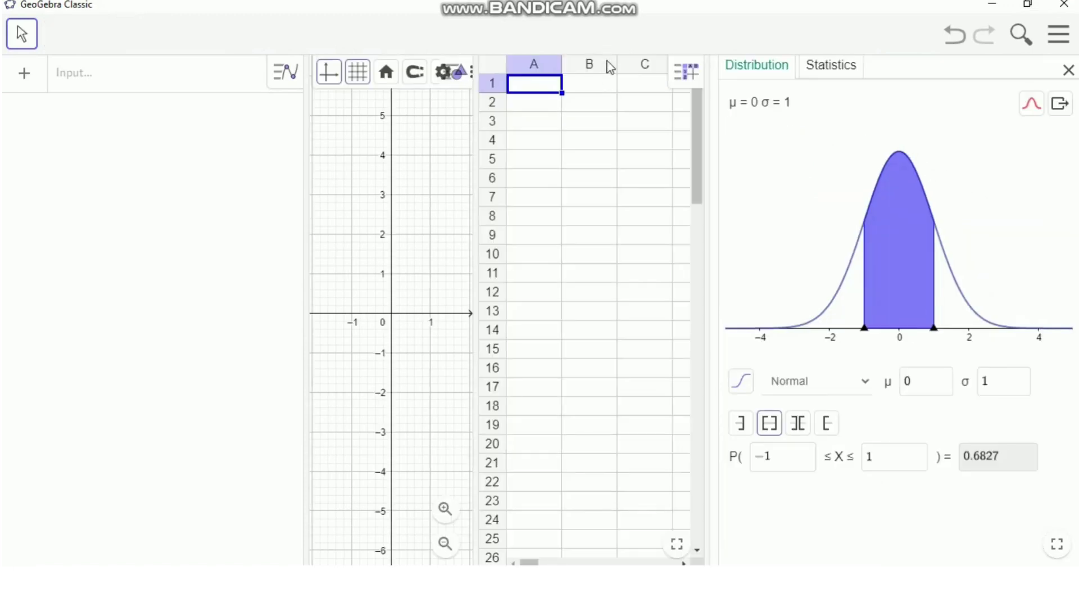
{"action": "left_click", "coordinate": [695, 75]}
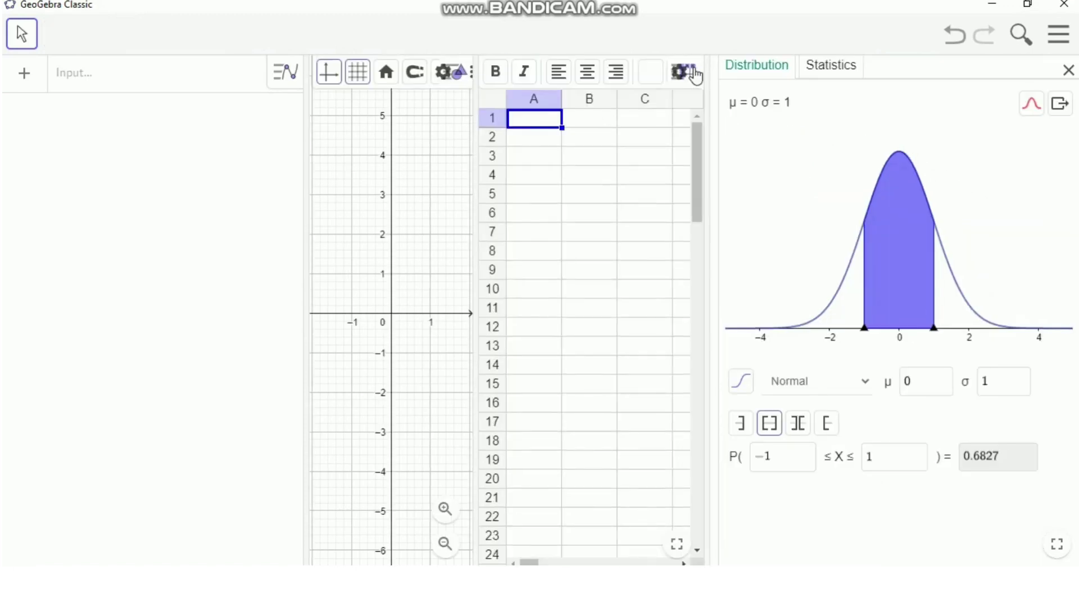
{"action": "left_click", "coordinate": [677, 79]}
{"action": "left_click", "coordinate": [1067, 72]}
Examine the distribution types offered in the Probability Calculator, from Normal to Hypergeometric
{"action": "left_click", "coordinate": [831, 380]}
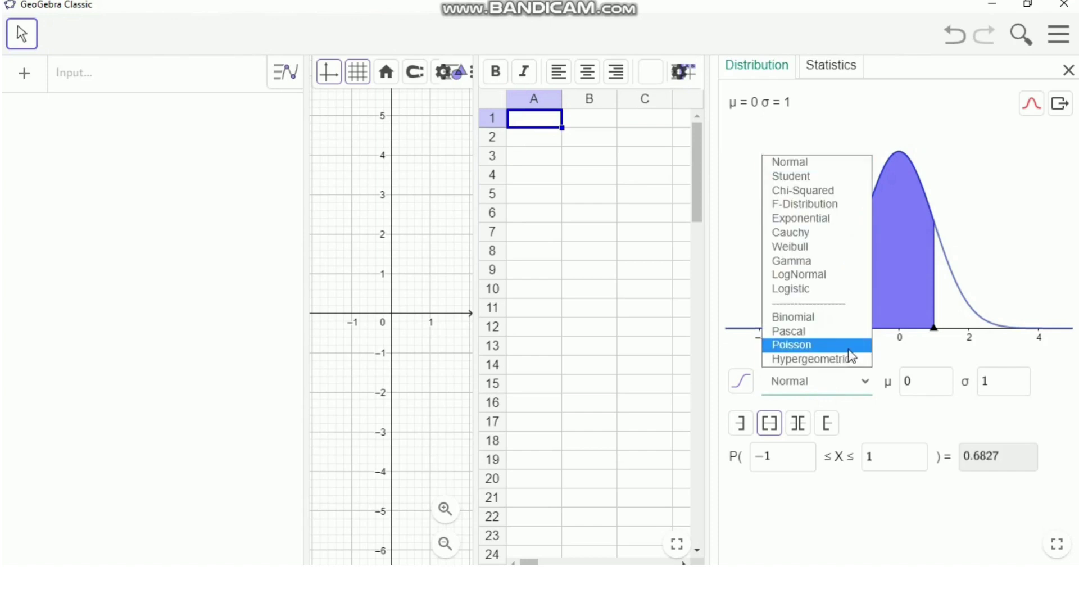
{"action": "left_click", "coordinate": [854, 398]}
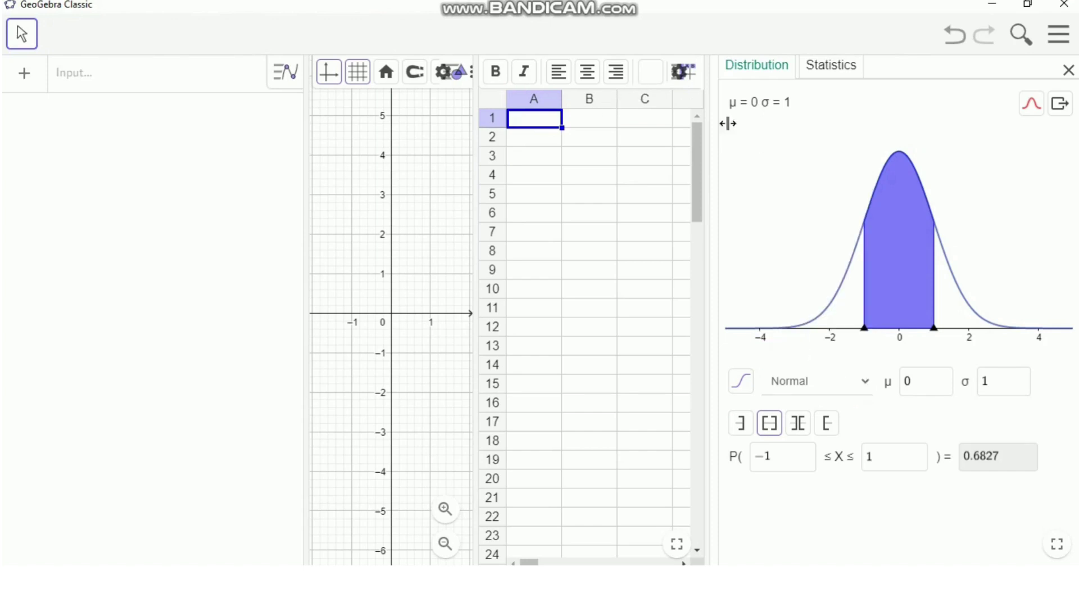
{"action": "left_click", "coordinate": [800, 389]}
{"action": "left_click", "coordinate": [791, 395]}
{"action": "left_click", "coordinate": [857, 393]}
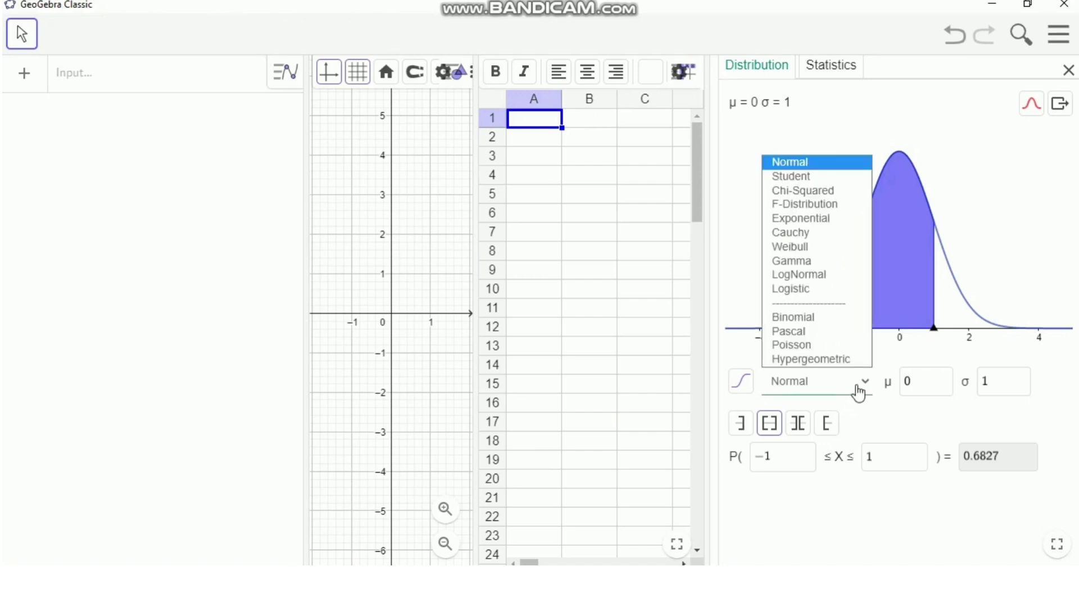
{"action": "left_click", "coordinate": [1039, 206]}
{"action": "left_click", "coordinate": [837, 382]}
{"action": "left_click", "coordinate": [841, 392]}
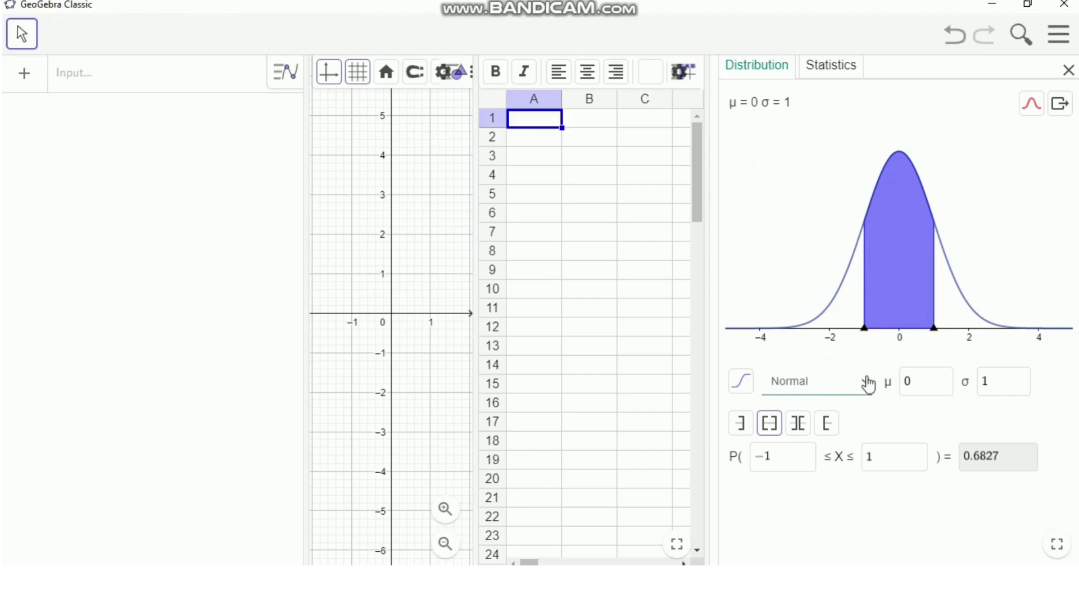
{"action": "left_click", "coordinate": [845, 388]}
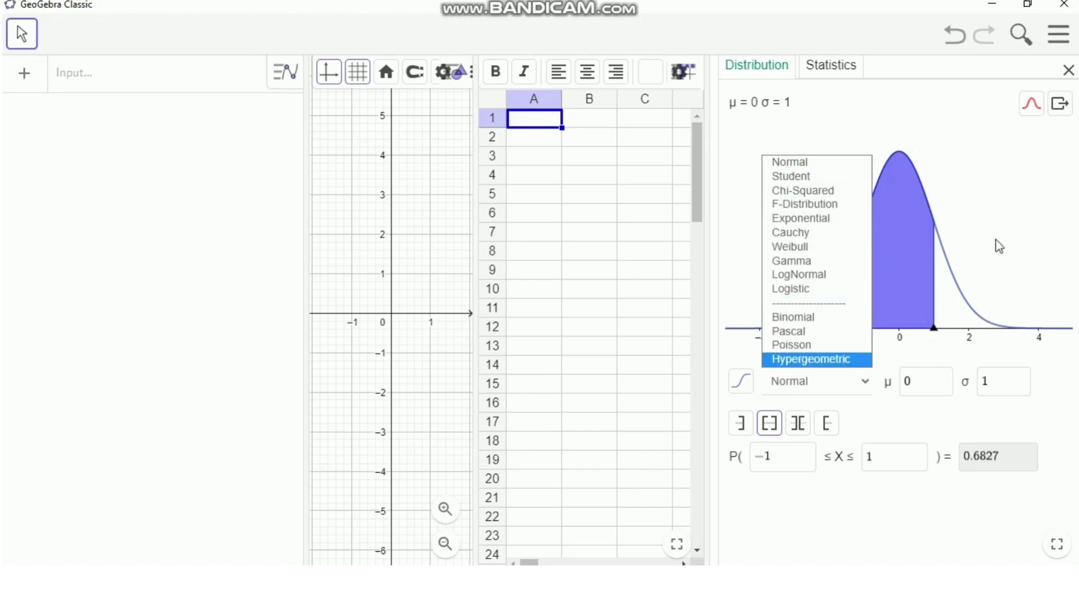
{"action": "left_click", "coordinate": [996, 226]}
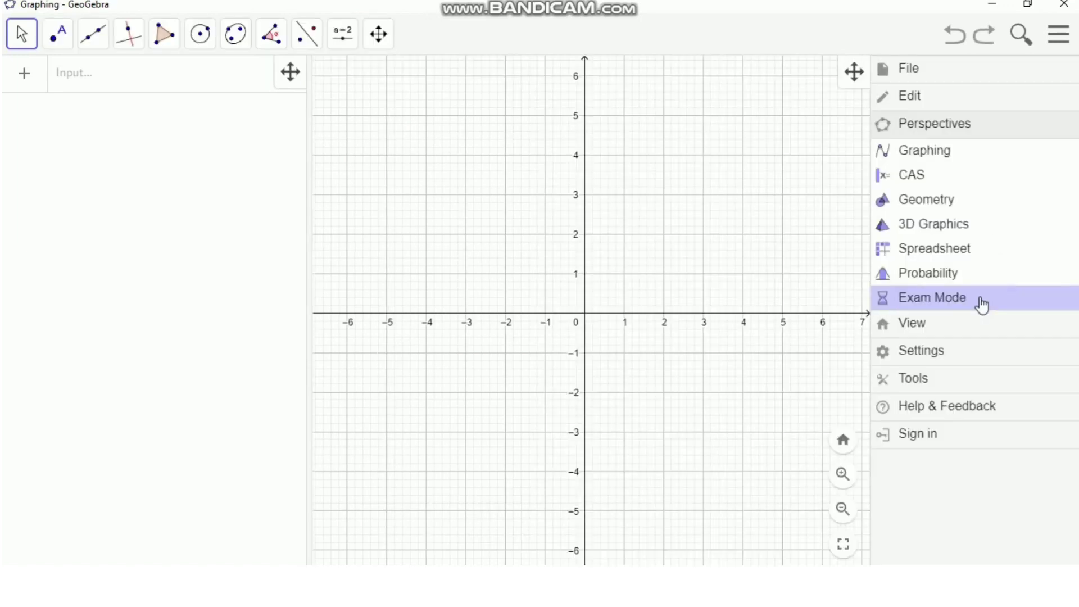
Choose Exam Mode and save the current construction as geogebra-export.ggb
{"action": "left_click", "coordinate": [984, 303]}
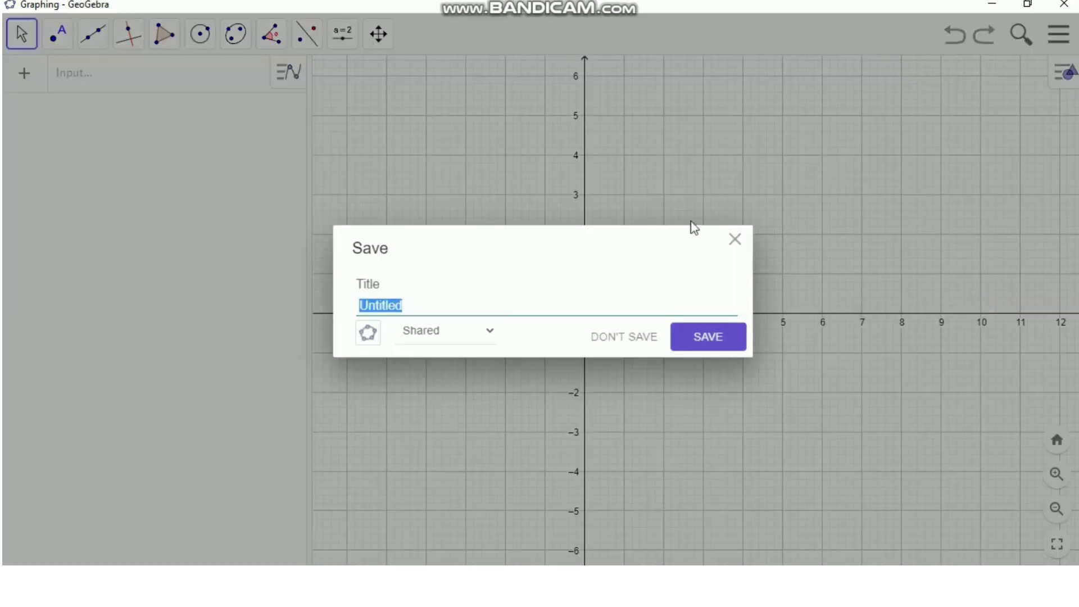
{"action": "left_click", "coordinate": [698, 336]}
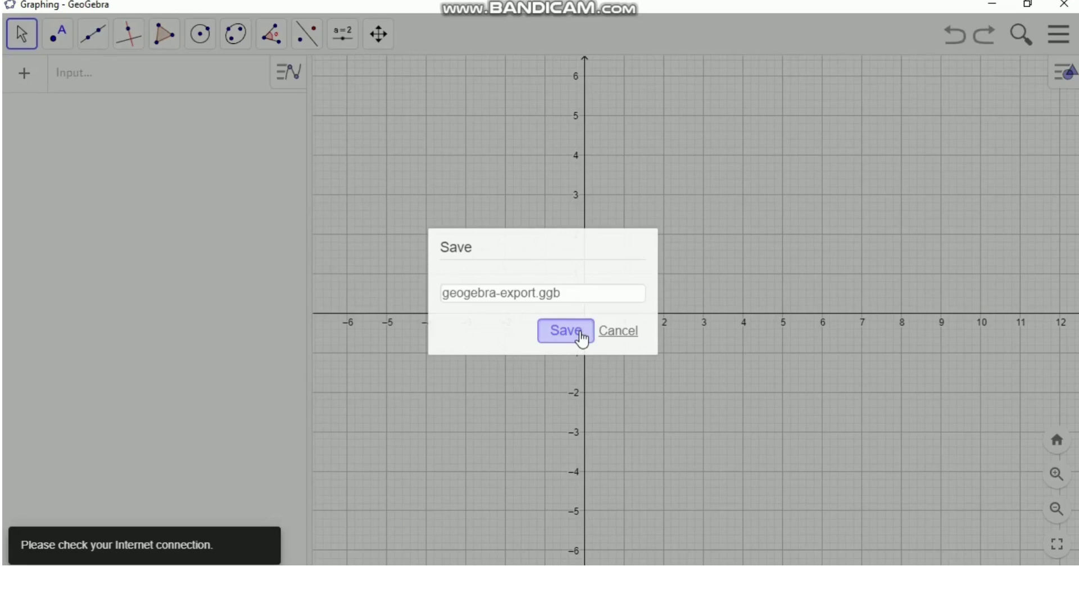
{"action": "left_click", "coordinate": [582, 337]}
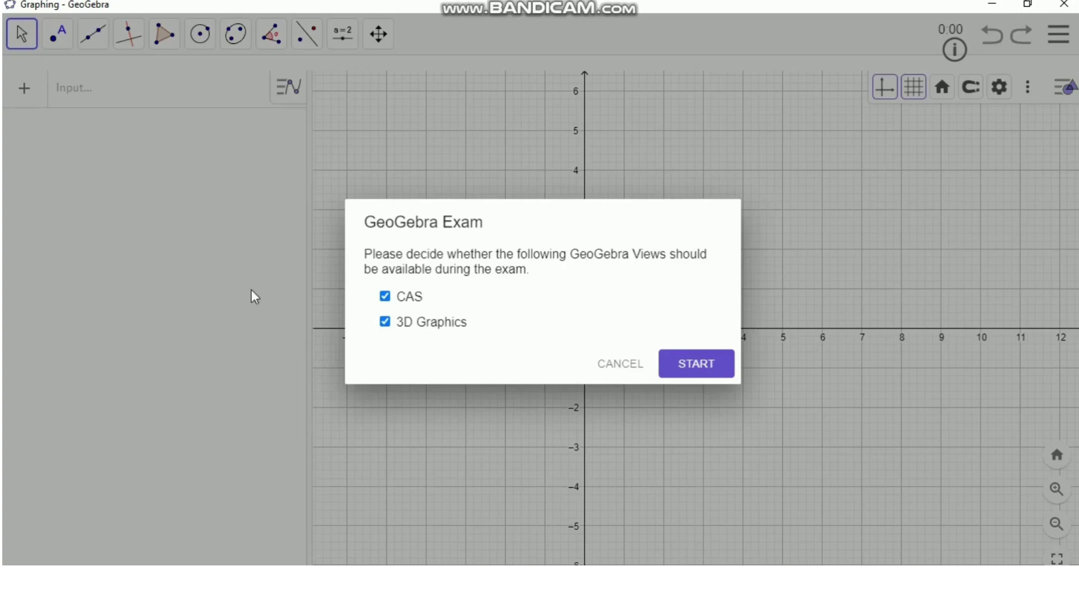
Allow both the CAS and 3D Graphics views for the exam and start it
{"action": "left_click", "coordinate": [385, 298]}
{"action": "left_click", "coordinate": [385, 323]}
{"action": "left_click", "coordinate": [386, 297]}
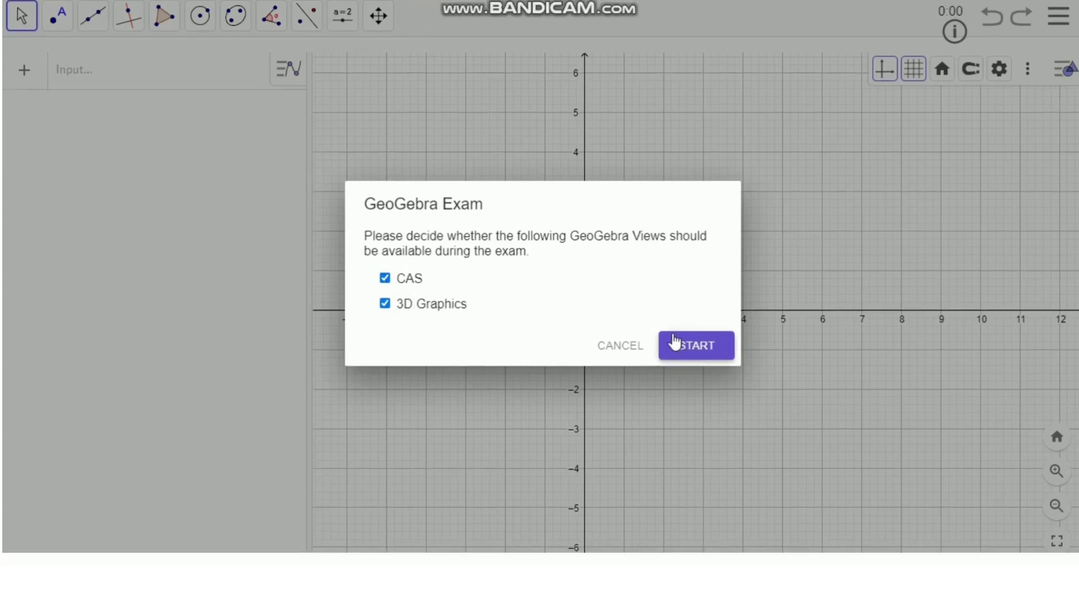
{"action": "left_click", "coordinate": [674, 342]}
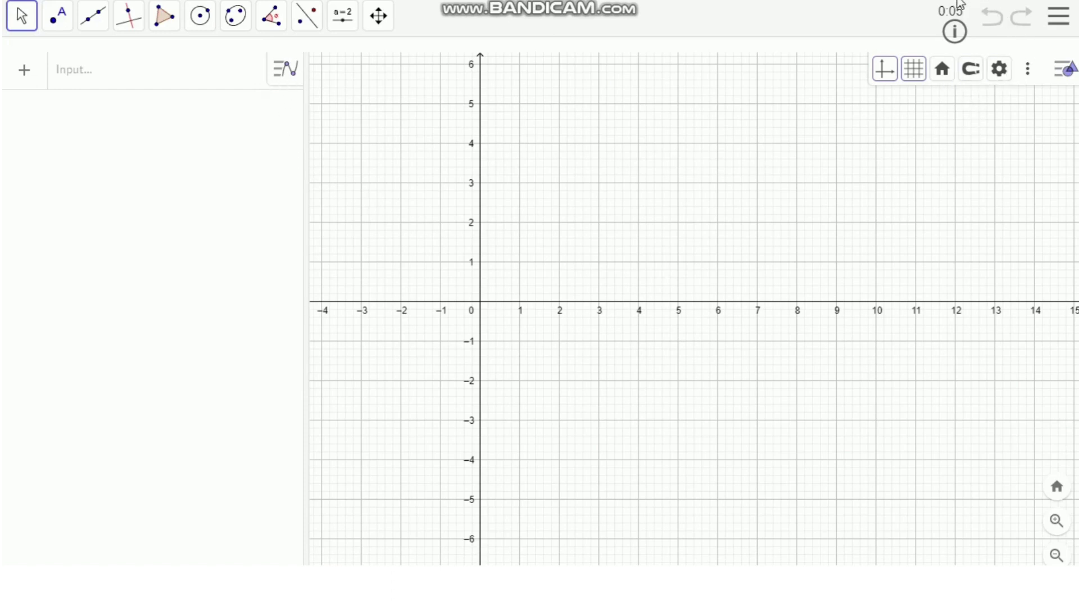
Exit Exam Mode, confirm leaving it and dismiss the exam details
{"action": "left_click", "coordinate": [956, 32]}
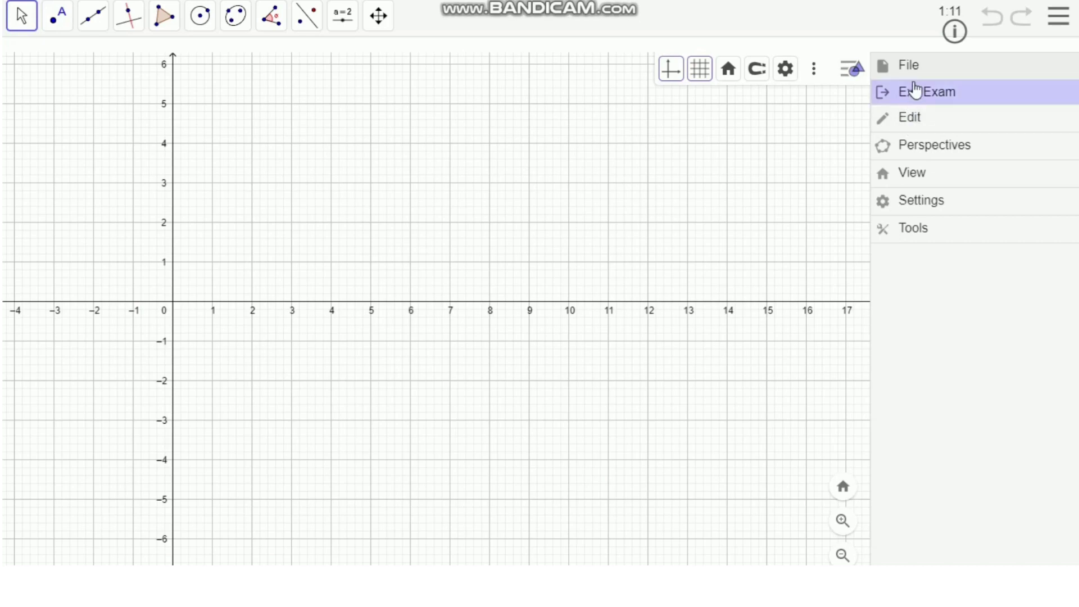
{"action": "left_click", "coordinate": [1061, 18]}
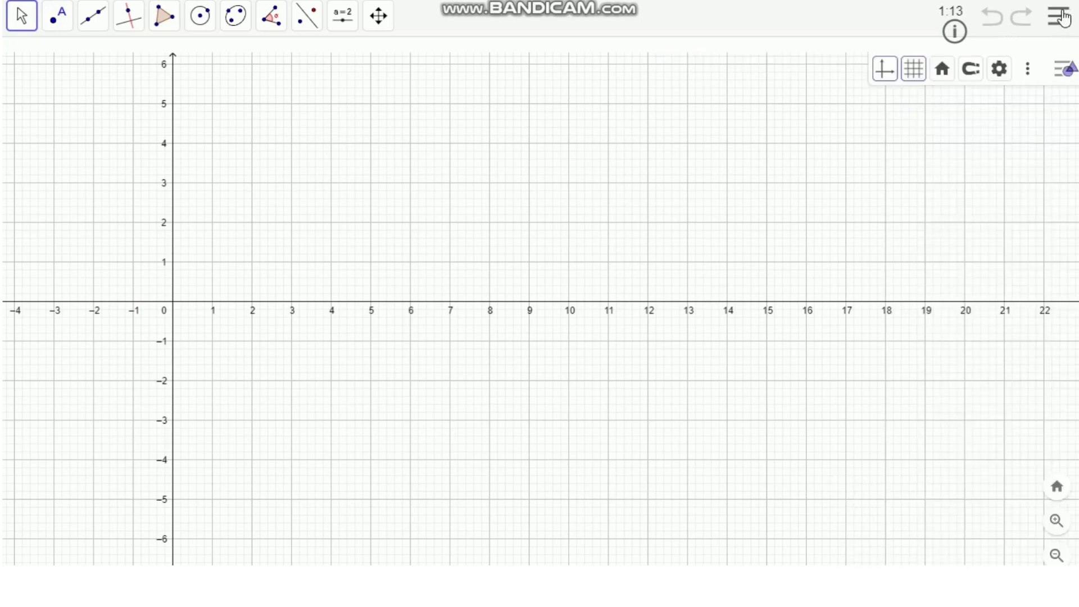
{"action": "left_click", "coordinate": [1062, 19]}
{"action": "left_click", "coordinate": [943, 96]}
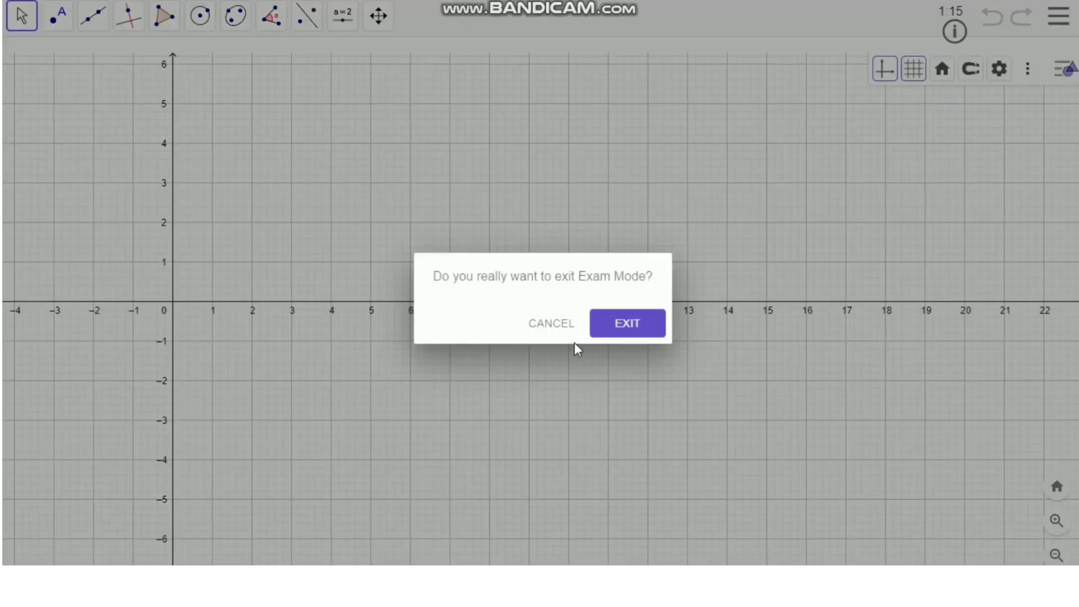
{"action": "left_click", "coordinate": [638, 329]}
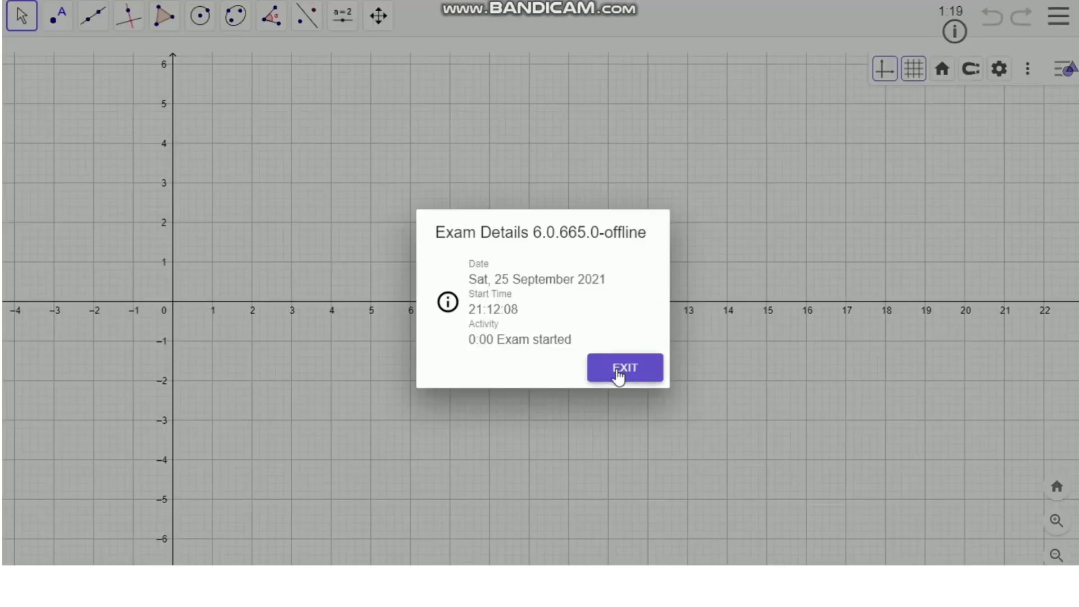
{"action": "left_click", "coordinate": [624, 368]}
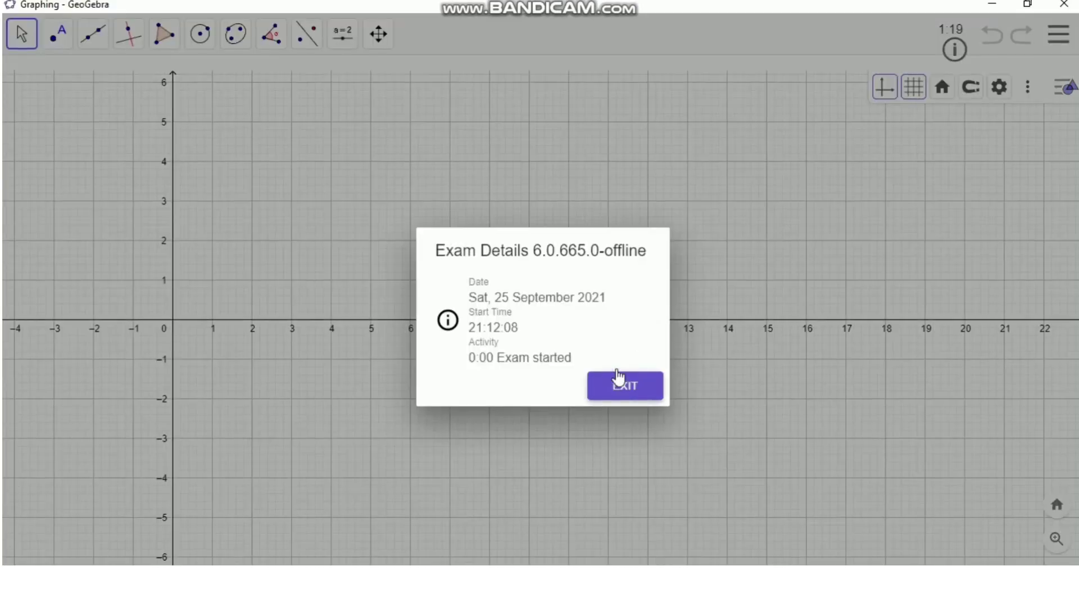
Look through the available perspectives and choose the Graphing perspective
{"action": "left_click", "coordinate": [1059, 35]}
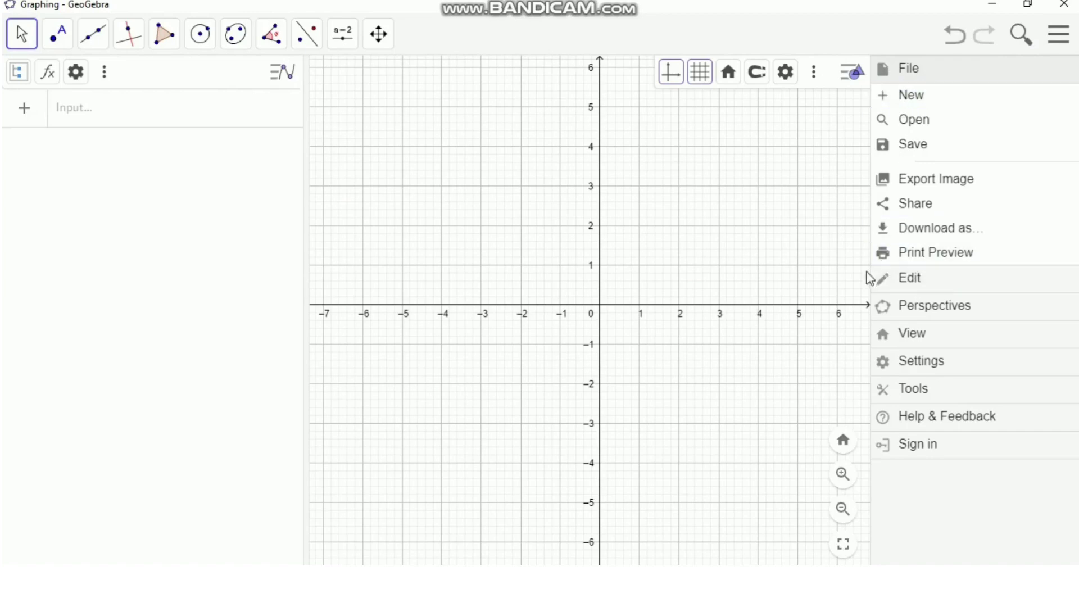
{"action": "left_click", "coordinate": [916, 315]}
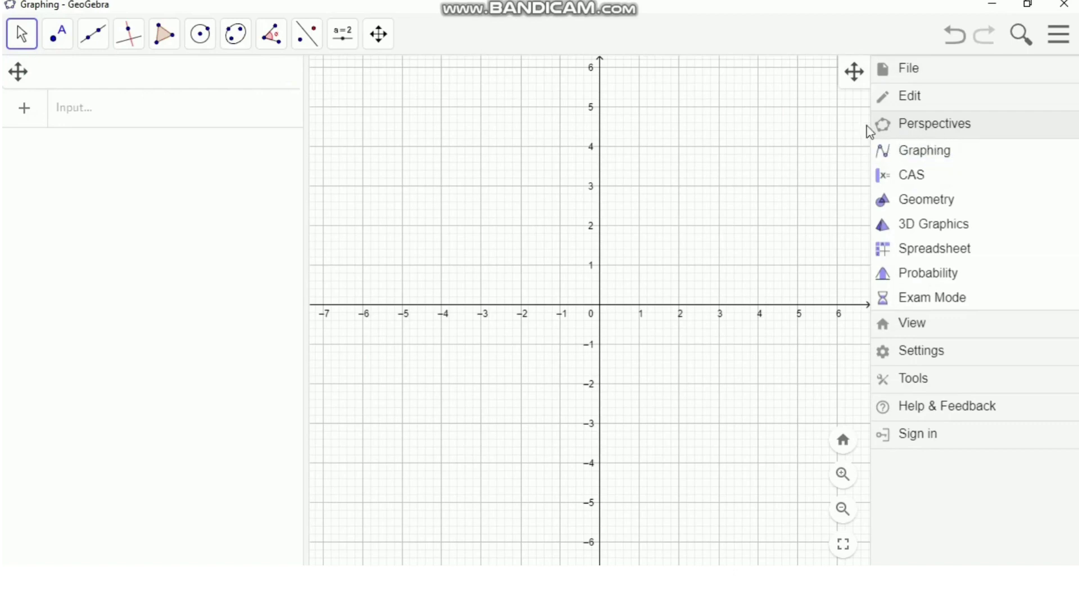
{"action": "left_click", "coordinate": [925, 149]}
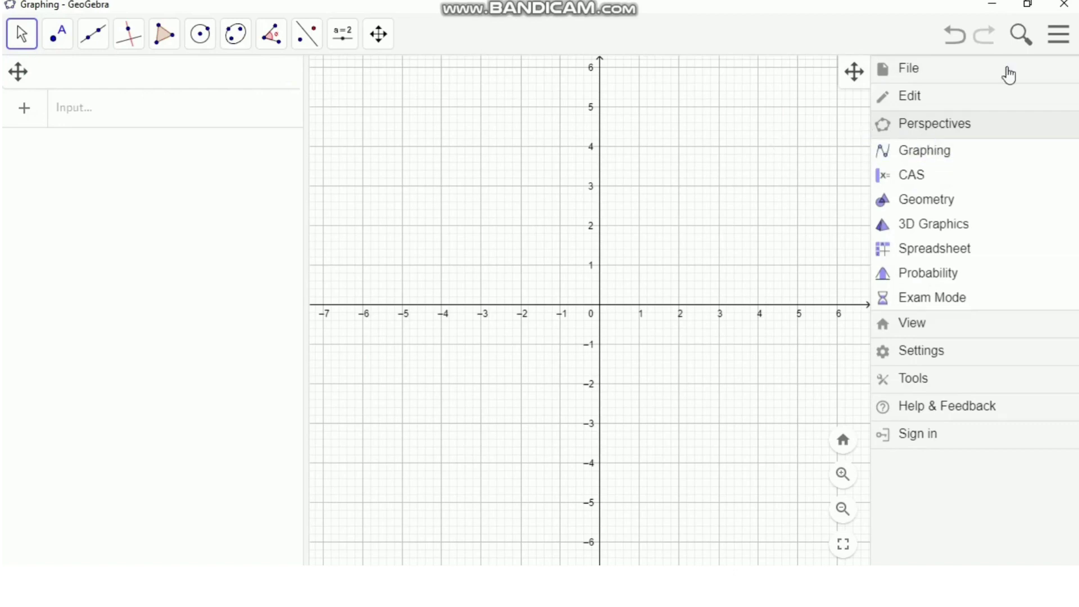
{"action": "left_click", "coordinate": [1057, 35]}
Hide the CAS and Graphics 2 views, leaving only Algebra and Graphics displayed
{"action": "left_click", "coordinate": [953, 322]}
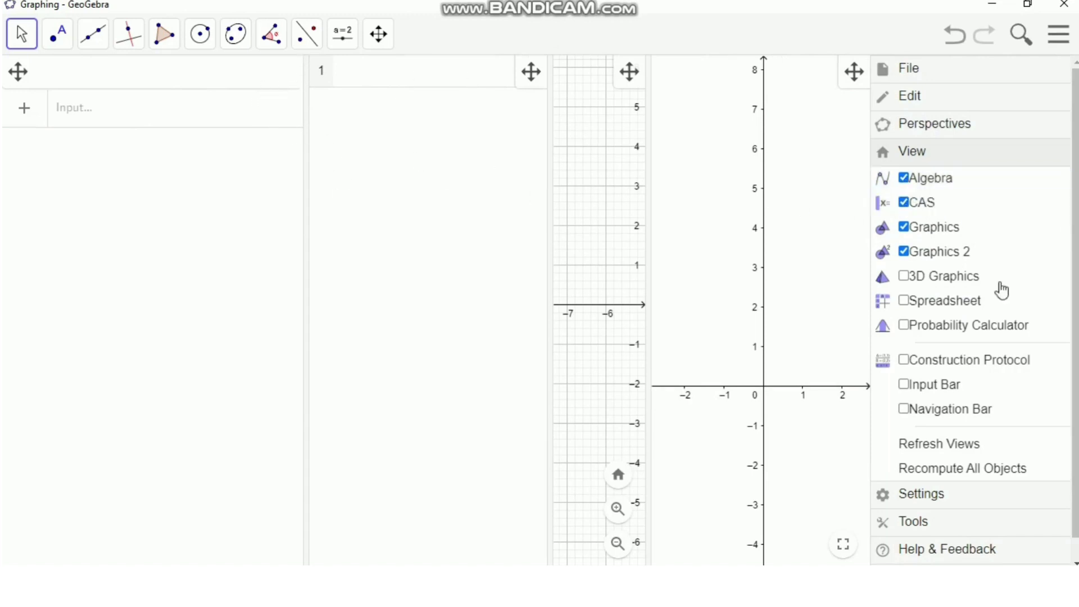
{"action": "left_click", "coordinate": [906, 227]}
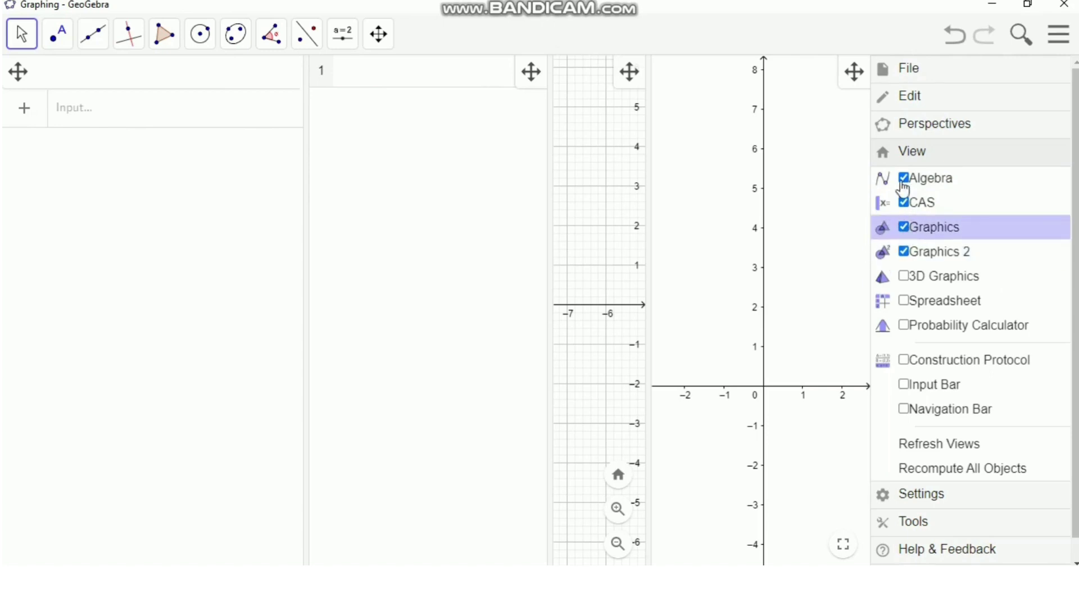
{"action": "left_click", "coordinate": [906, 205]}
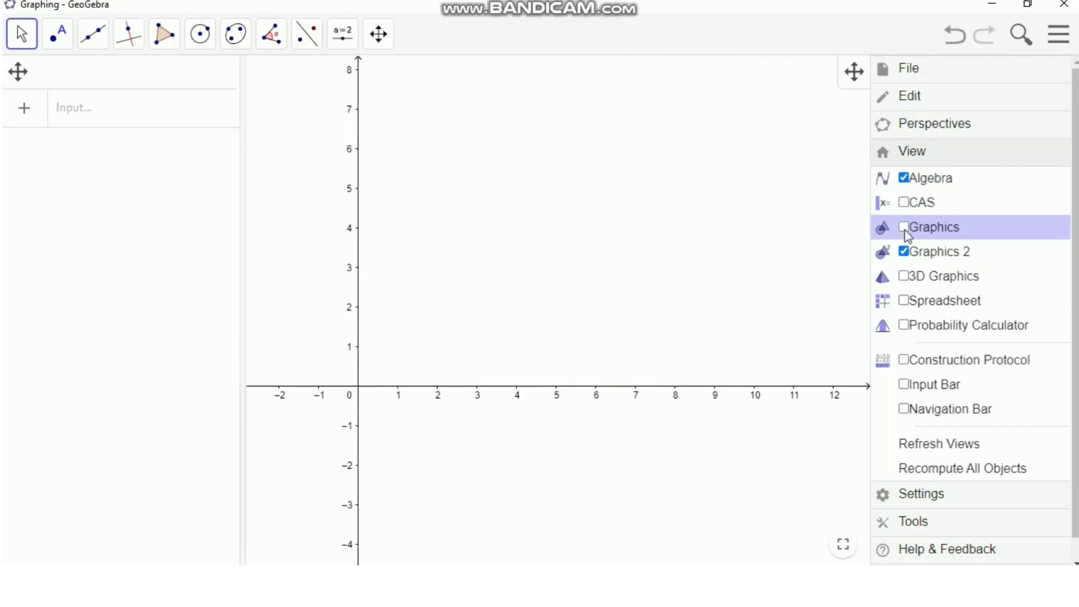
{"action": "left_click", "coordinate": [904, 228]}
{"action": "left_click", "coordinate": [905, 252]}
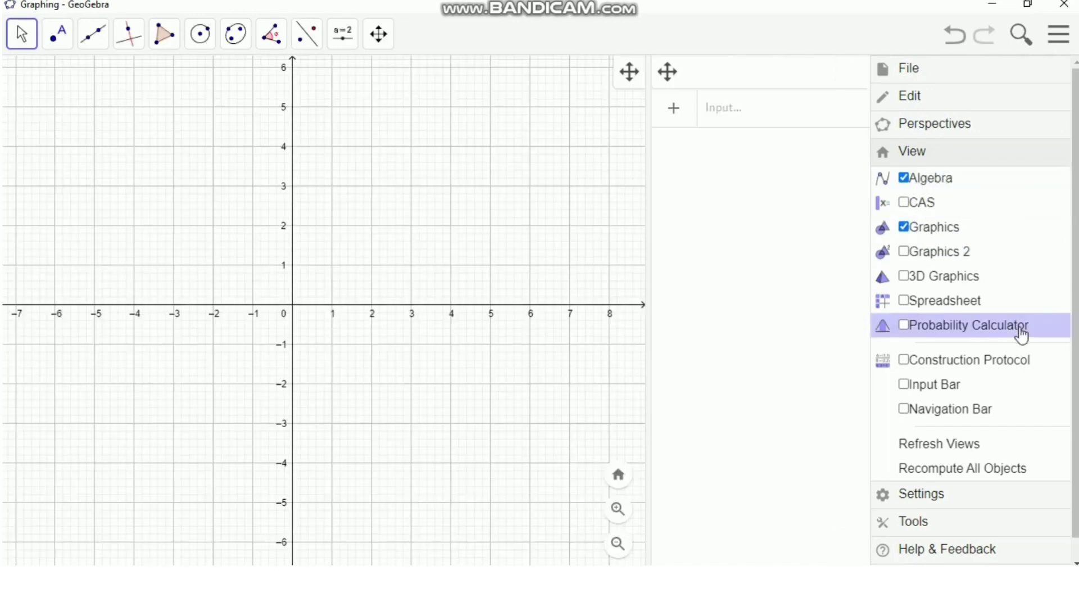
{"action": "scroll", "coordinate": [976, 329], "scroll_direction": "down", "scroll_amount": 1}
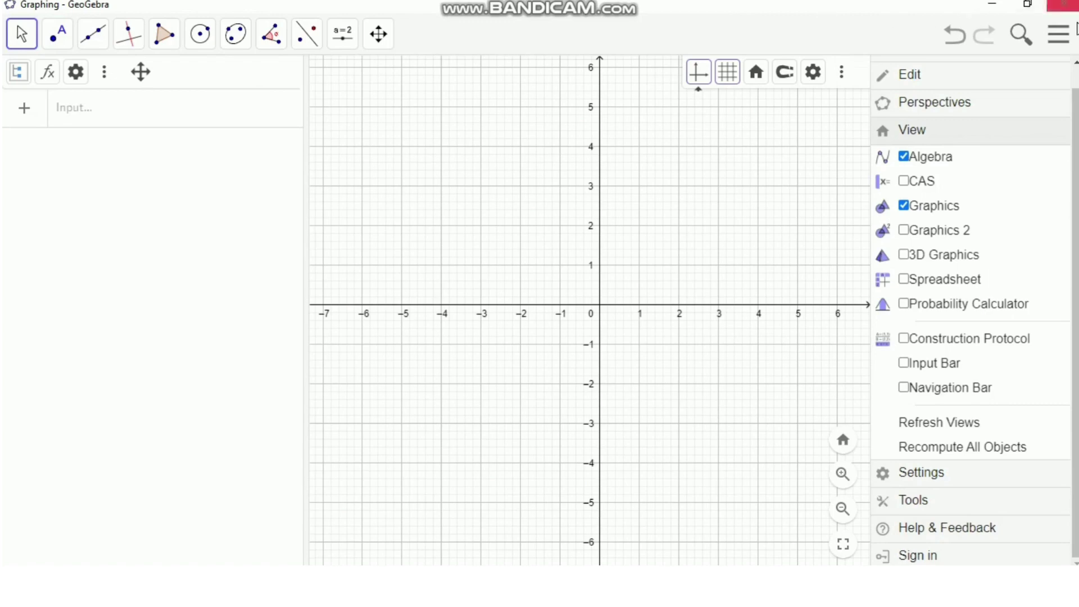
{"action": "left_click", "coordinate": [1059, 45]}
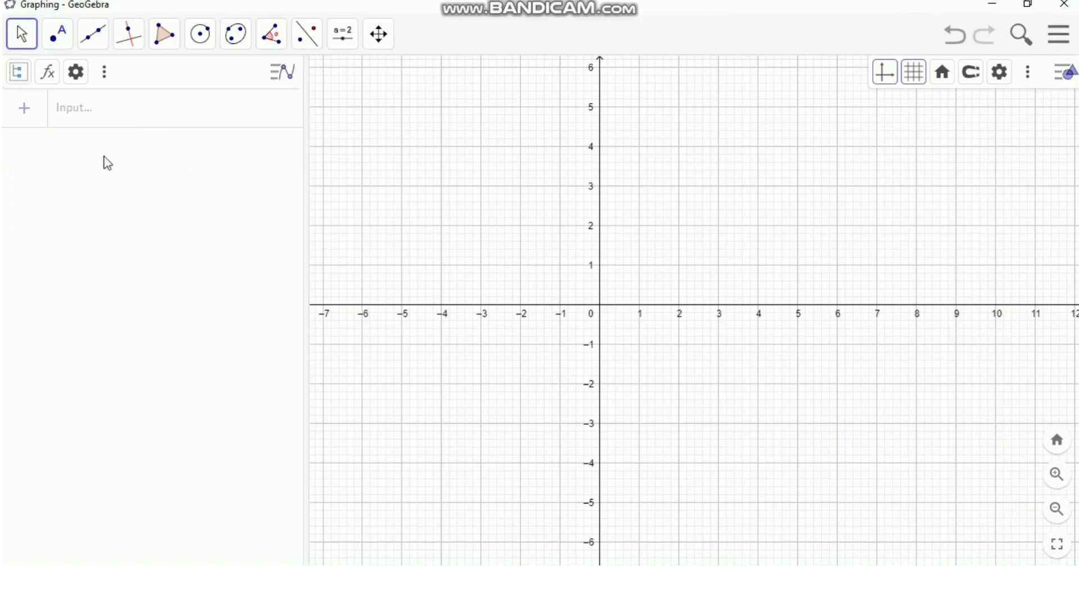
Draw a closed oval about 4.6 units wide in the second quadrant with Freehand Shape, and undo it
{"action": "left_click", "coordinate": [30, 37]}
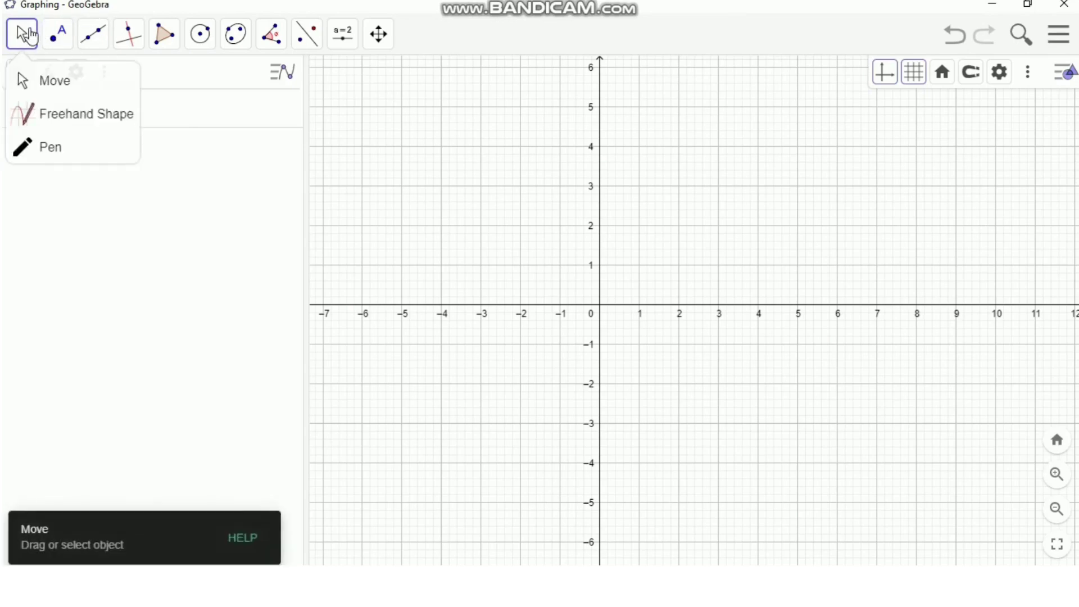
{"action": "left_click", "coordinate": [58, 34]}
{"action": "left_click", "coordinate": [20, 36]}
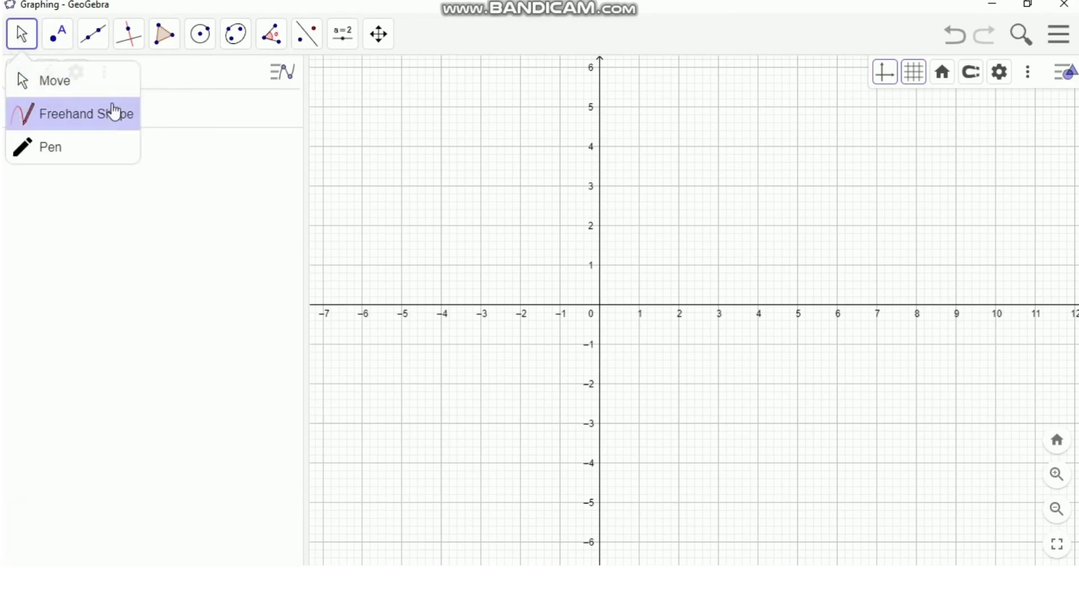
{"action": "left_click", "coordinate": [85, 115]}
{"action": "mouse_move", "coordinate": [365, 94]}
{"action": "left_mouse_down"}
{"action": "mouse_move", "coordinate": [489, 87]}
{"action": "mouse_move", "coordinate": [496, 195]}
{"action": "mouse_move", "coordinate": [361, 159]}
{"action": "mouse_move", "coordinate": [341, 108]}
{"action": "left_mouse_up"}
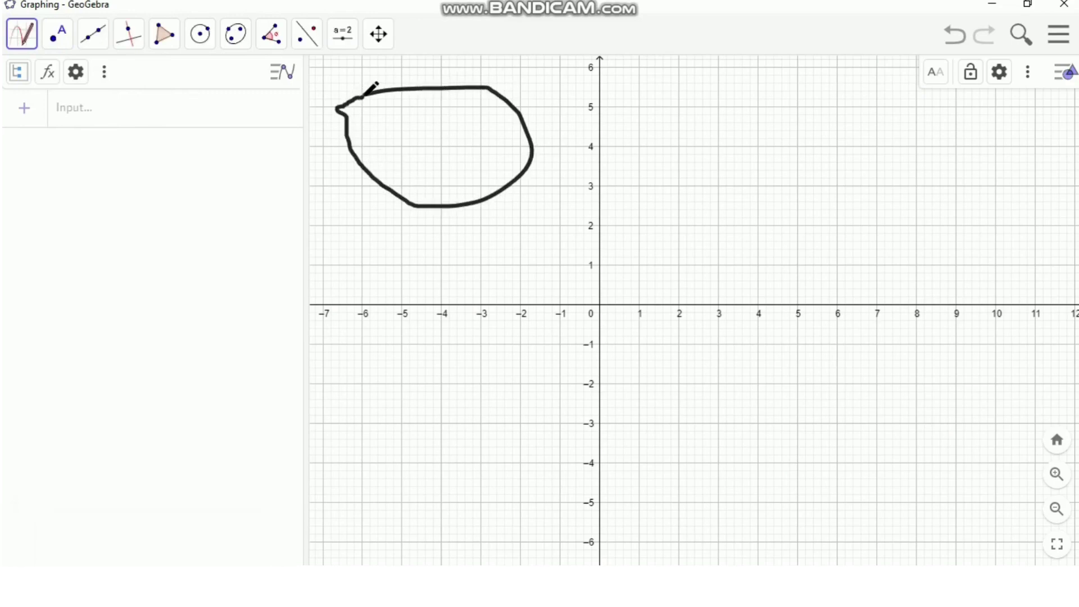
{"action": "left_click_drag", "start_coordinate": [422, 87], "coordinate": [401, 96]}
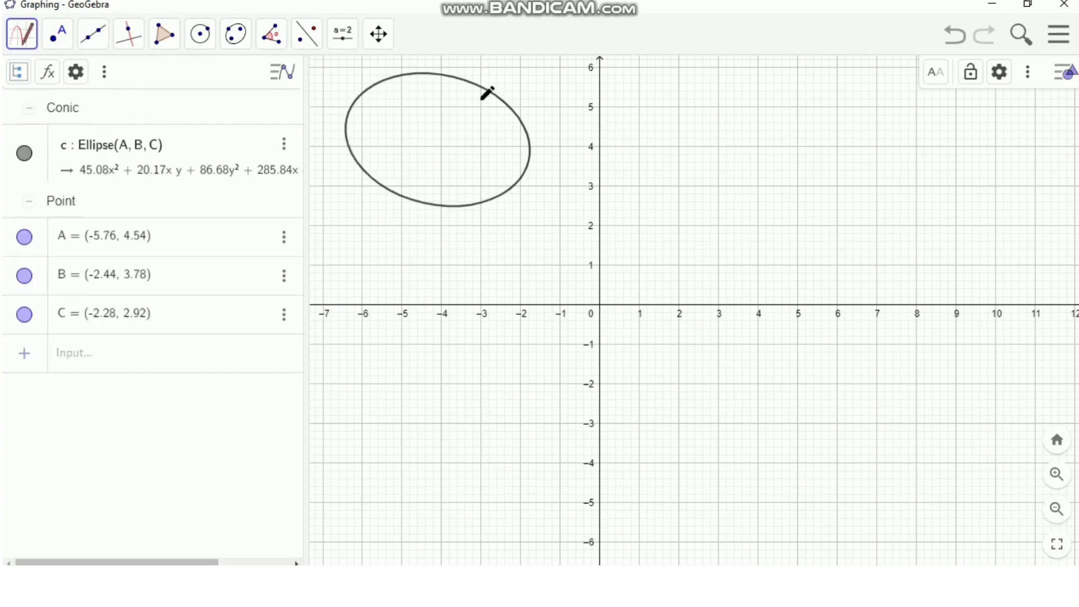
{"action": "key", "text": "ctrl+z"}
Place two points with the Point tool in the second quadrant, at about (-5.5, 4.7) and (-2.5, 4.1)
{"action": "left_click", "coordinate": [45, 31]}
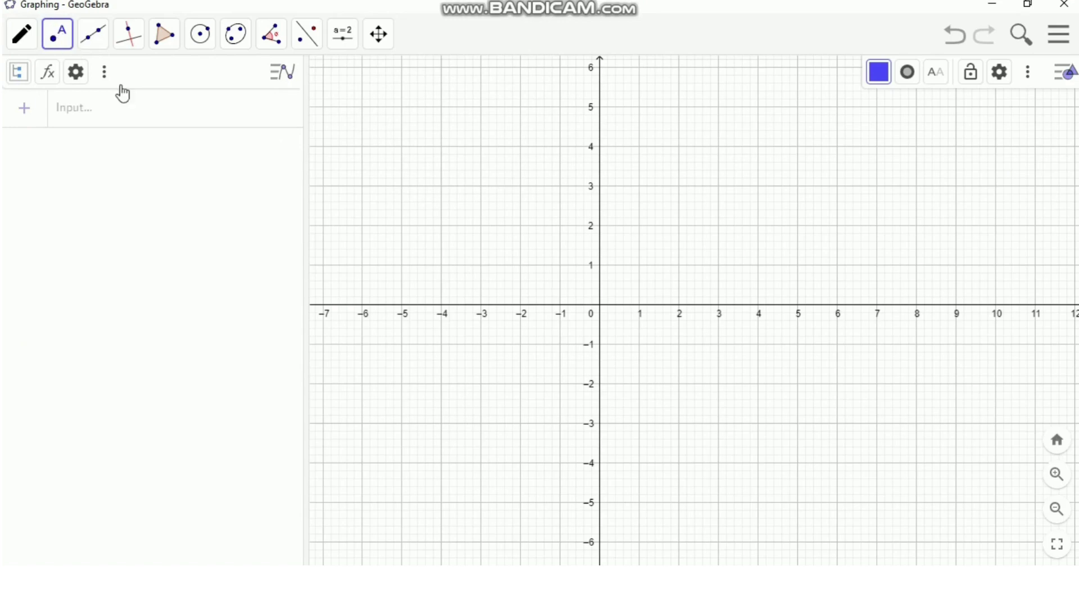
{"action": "left_click", "coordinate": [56, 42]}
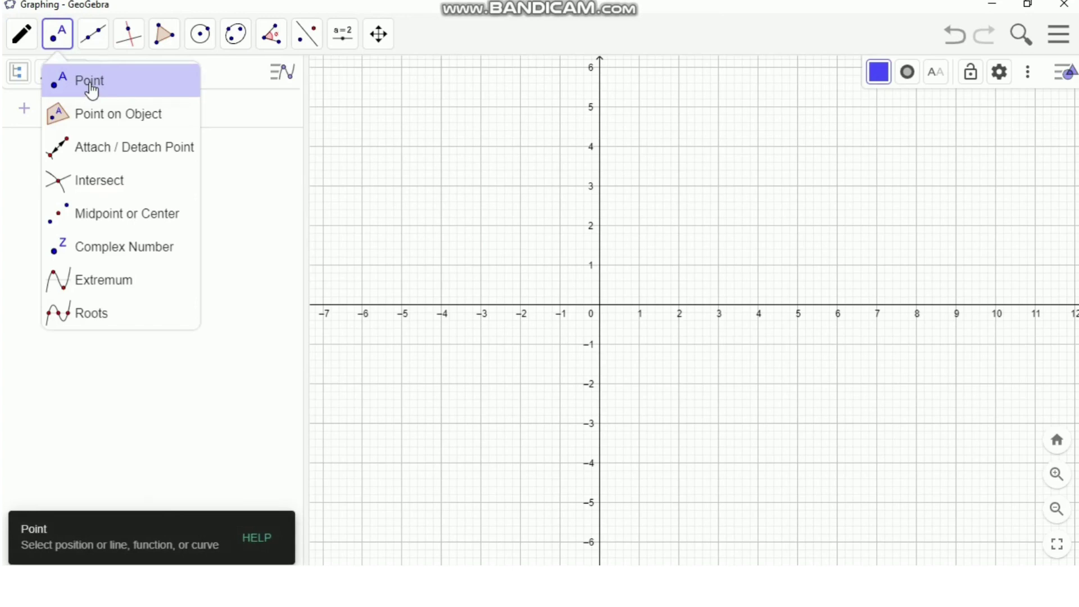
{"action": "left_click", "coordinate": [92, 90]}
{"action": "left_click", "coordinate": [383, 117]}
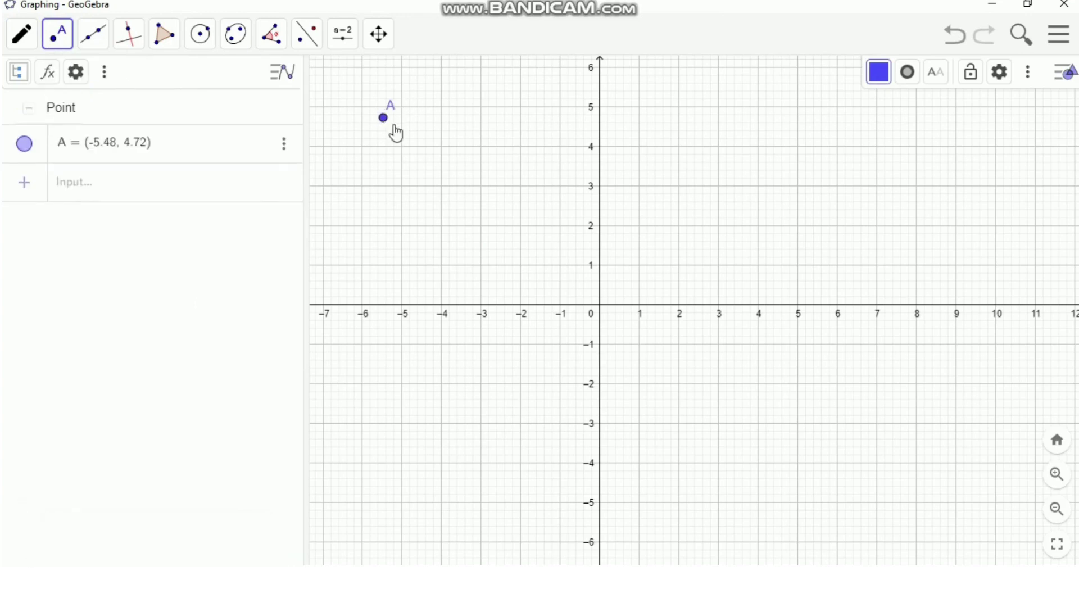
{"action": "left_click", "coordinate": [501, 142]}
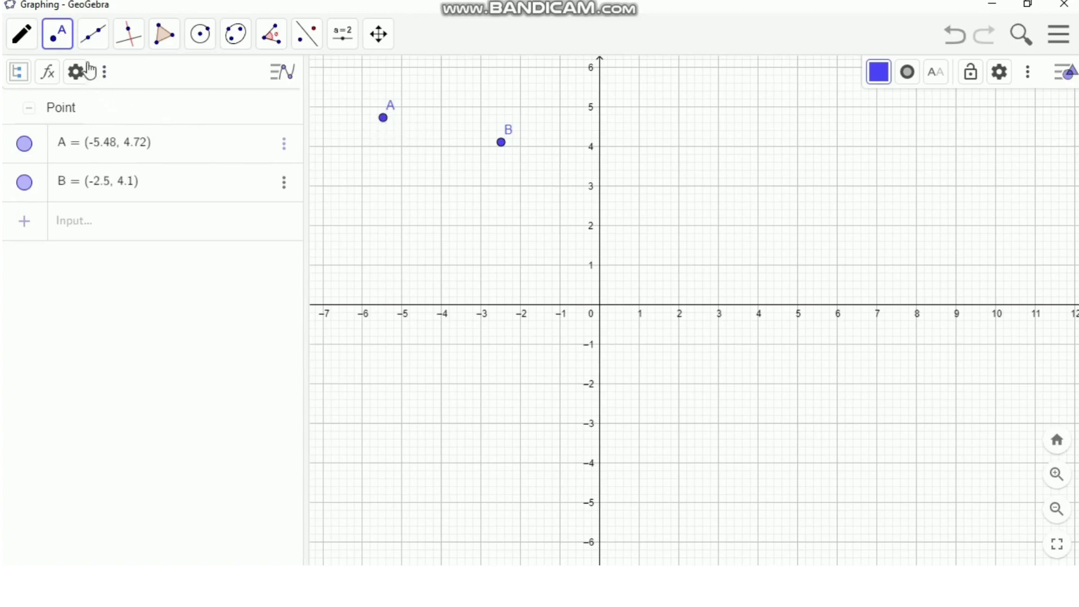
Examine the point, line and perpendicular line tool groups, including Midpoint or Center, Parallel Line and Angle Bisector
{"action": "left_click", "coordinate": [87, 36]}
{"action": "left_click", "coordinate": [68, 45]}
{"action": "left_click", "coordinate": [72, 45]}
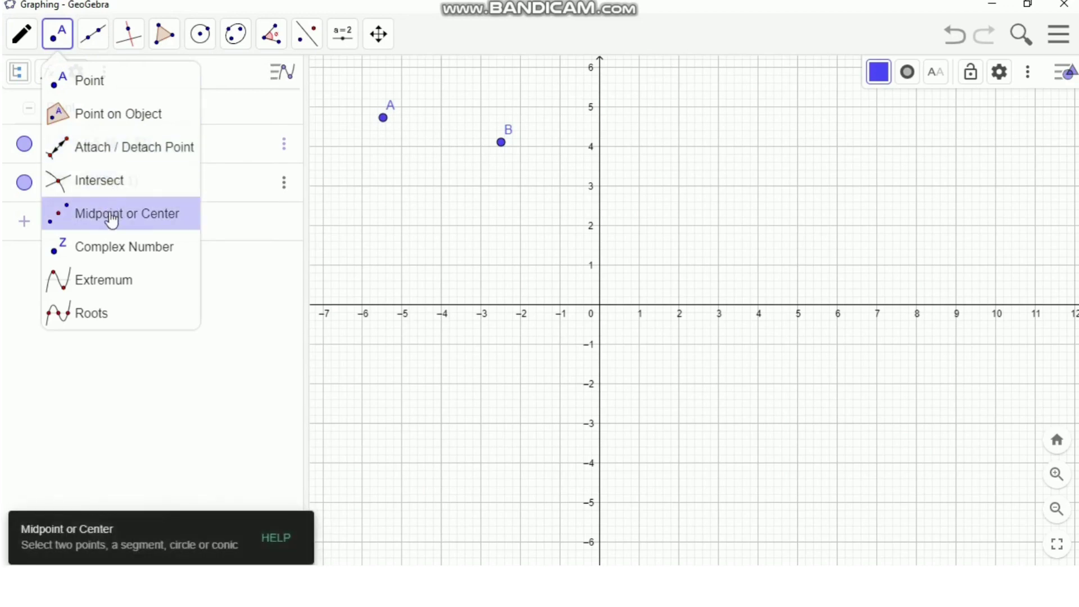
{"action": "left_click", "coordinate": [93, 49]}
{"action": "left_click", "coordinate": [97, 46]}
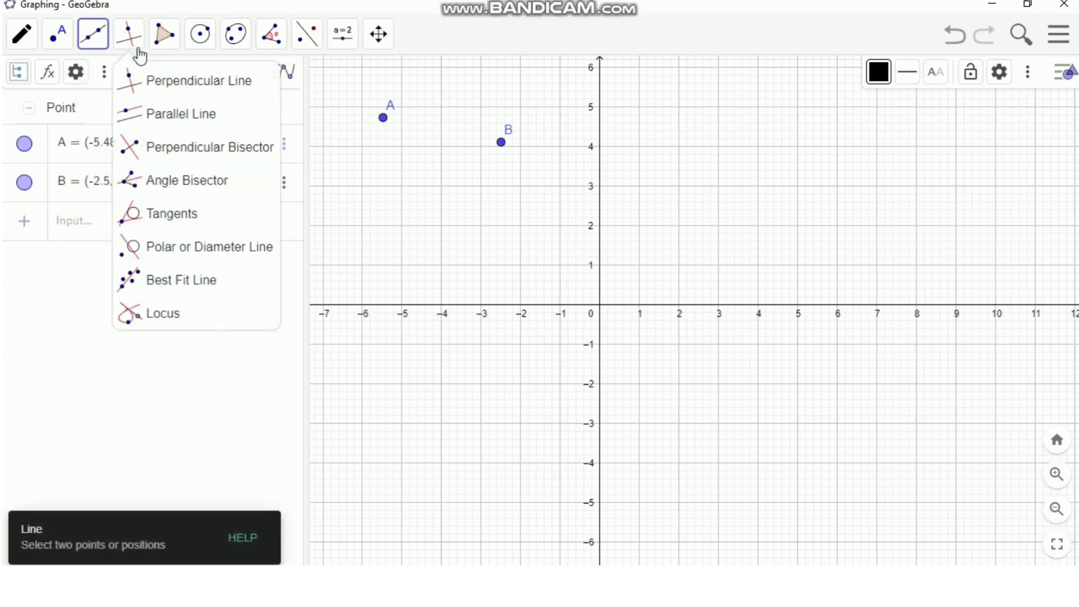
{"action": "left_click", "coordinate": [170, 83]}
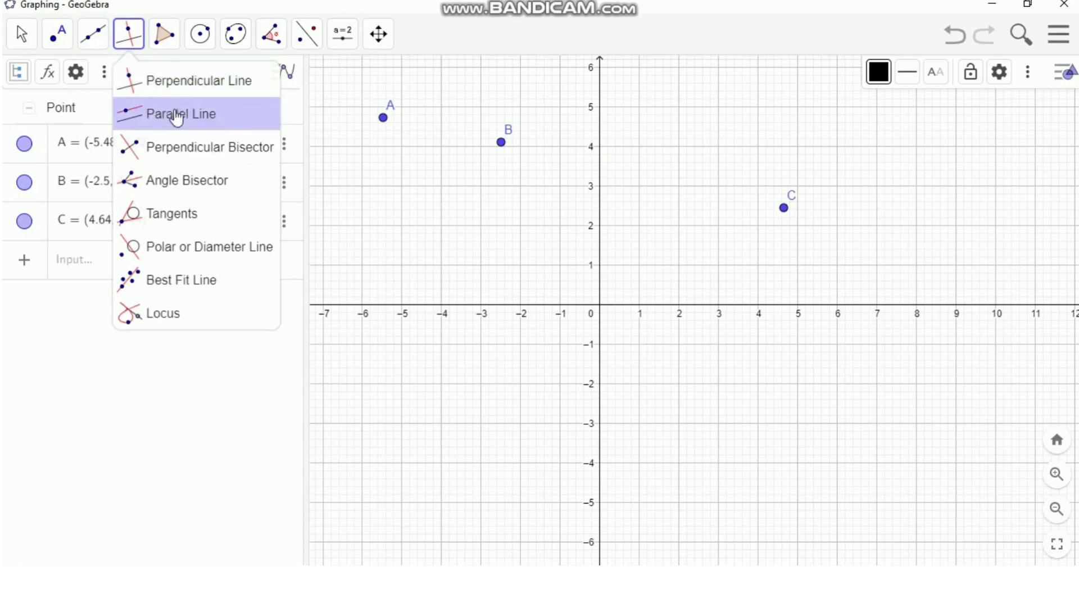
{"action": "left_click", "coordinate": [140, 47]}
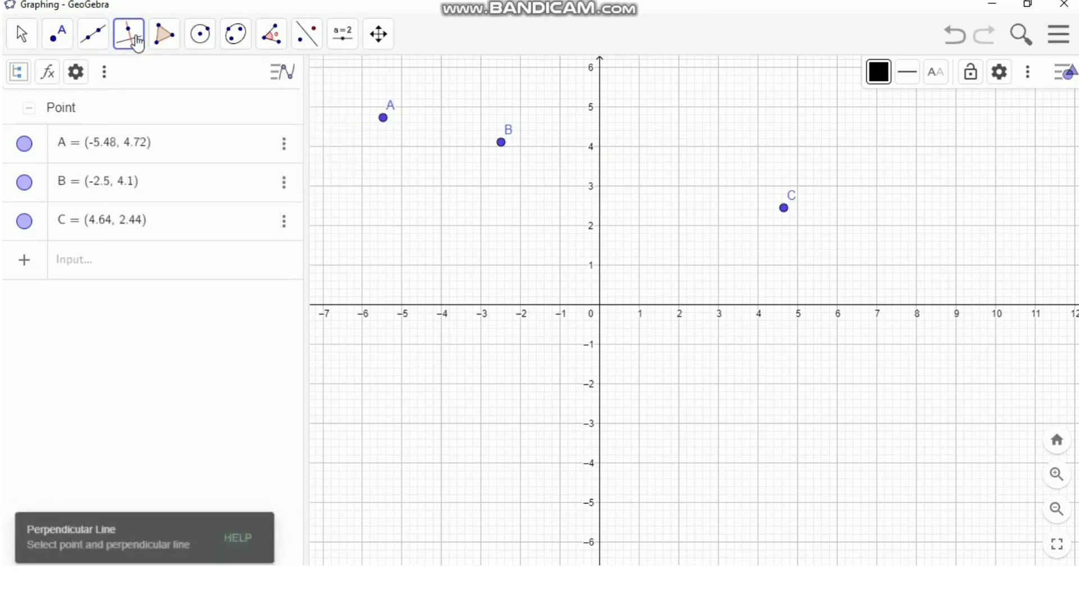
{"action": "left_click", "coordinate": [133, 43]}
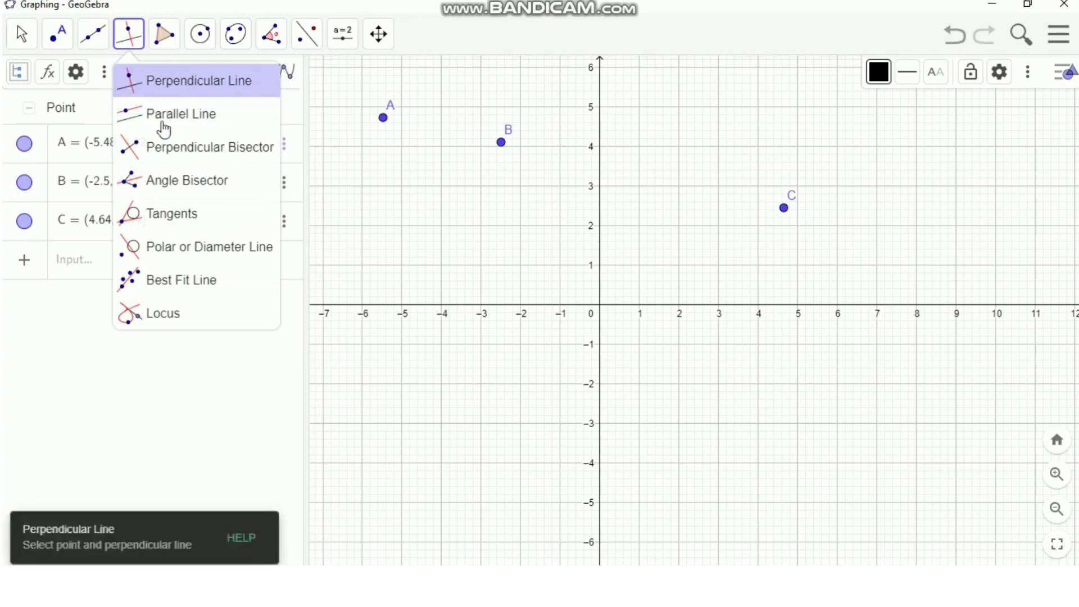
{"action": "left_click", "coordinate": [185, 89]}
Draw a triangle with the Polygon tool from a new vertex at about (-4.9, 3.3) through points A and B
{"action": "mouse_move", "coordinate": [162, 43]}
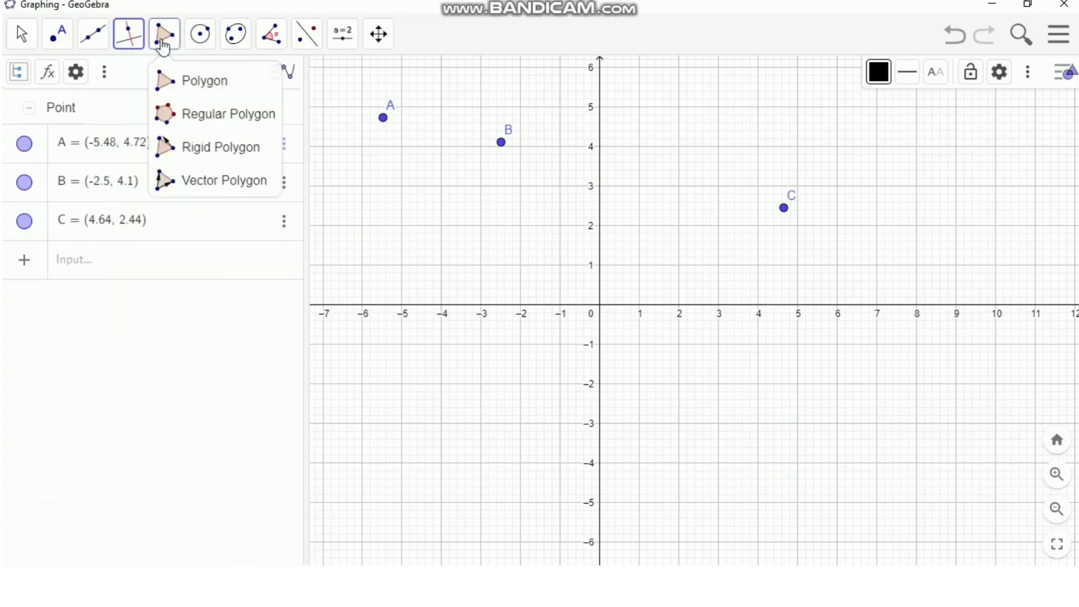
{"action": "left_click", "coordinate": [163, 48]}
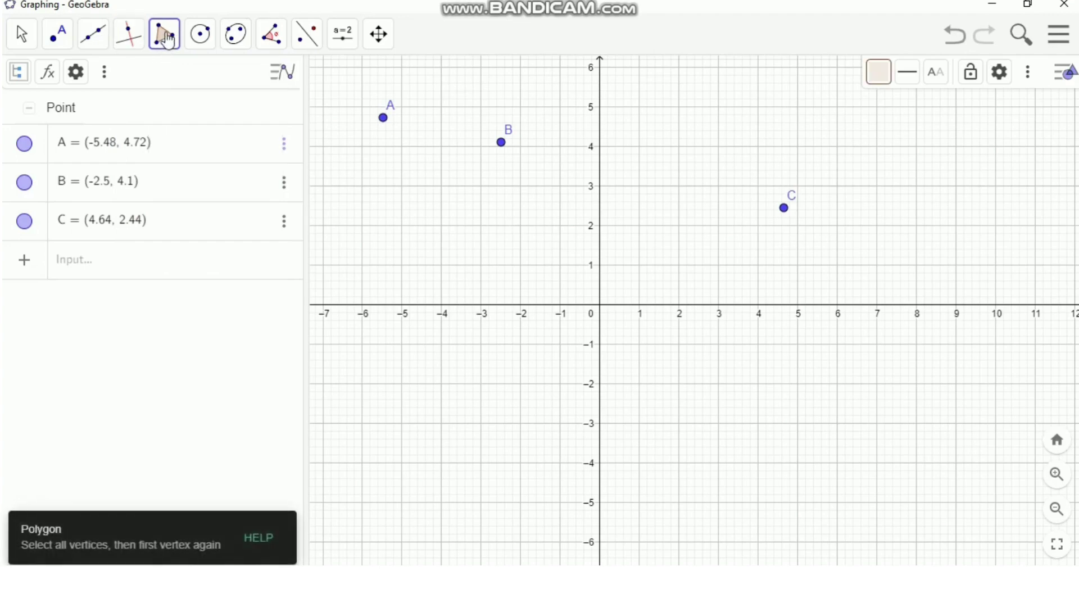
{"action": "left_click", "coordinate": [405, 175]}
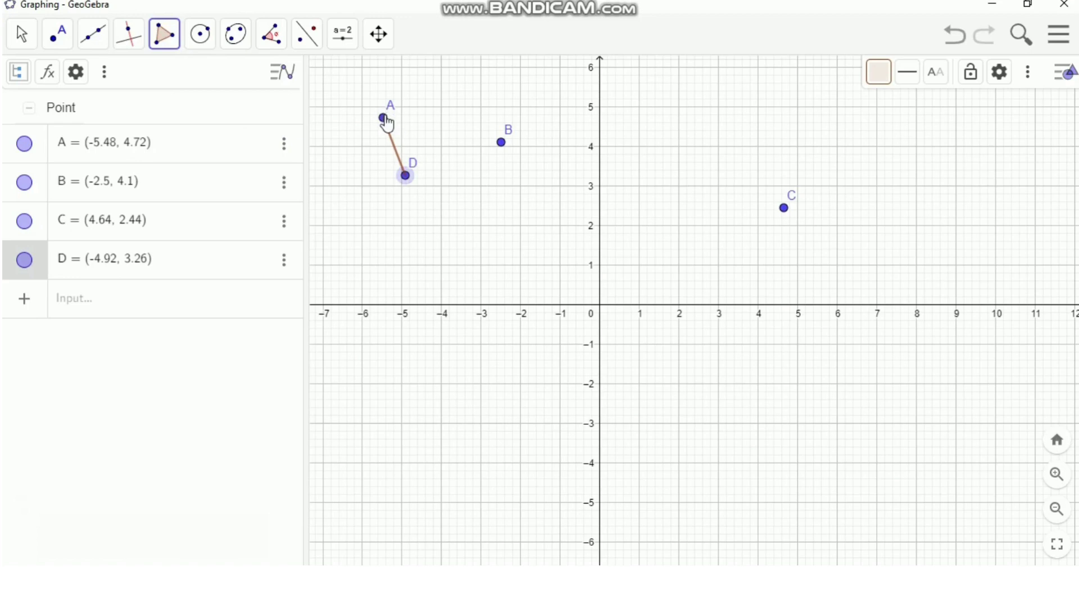
{"action": "left_click", "coordinate": [384, 118]}
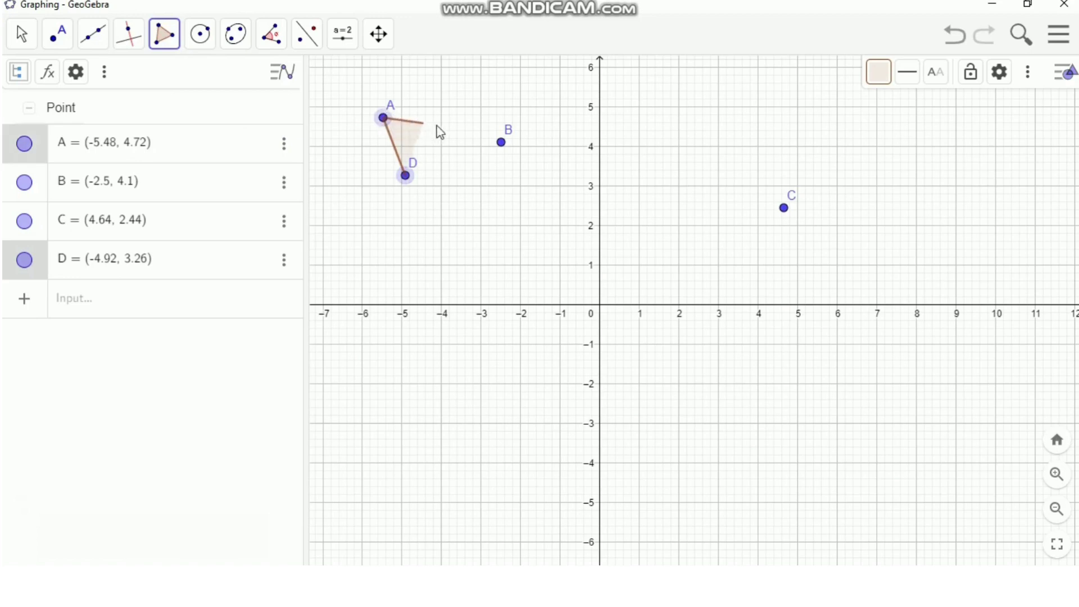
{"action": "left_click", "coordinate": [501, 143]}
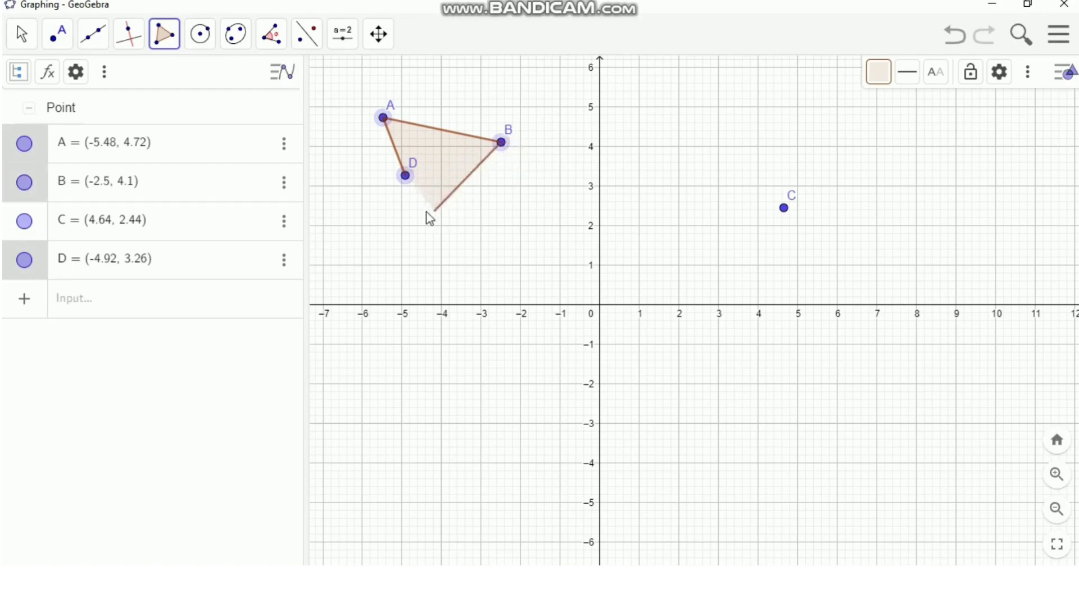
{"action": "left_click", "coordinate": [407, 184]}
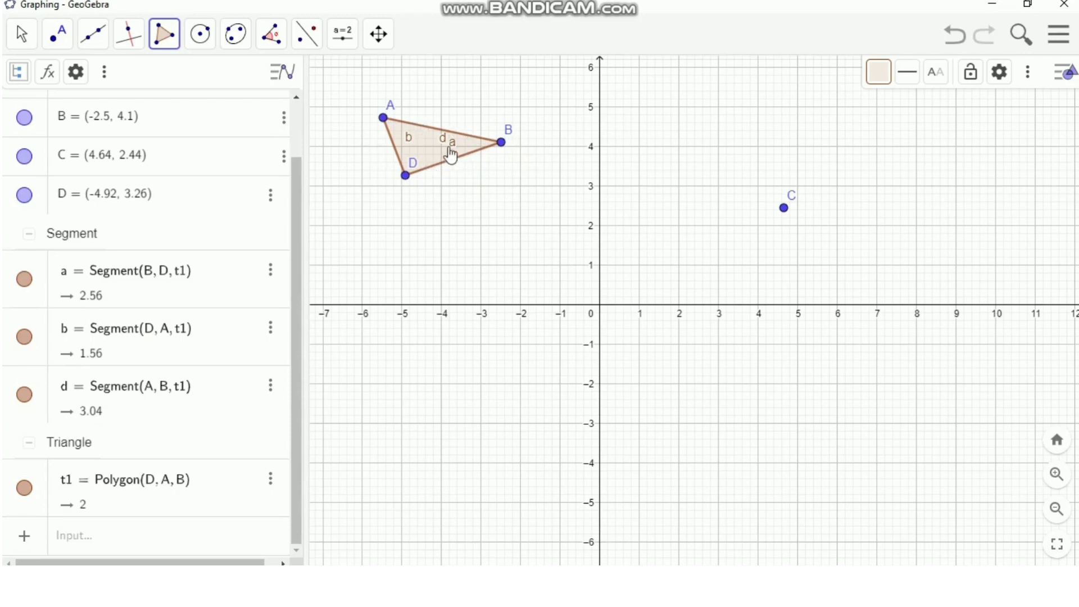
Construct a regular polygon with 4 vertices on points C and D using the Regular Polygon tool
{"action": "left_click", "coordinate": [171, 45]}
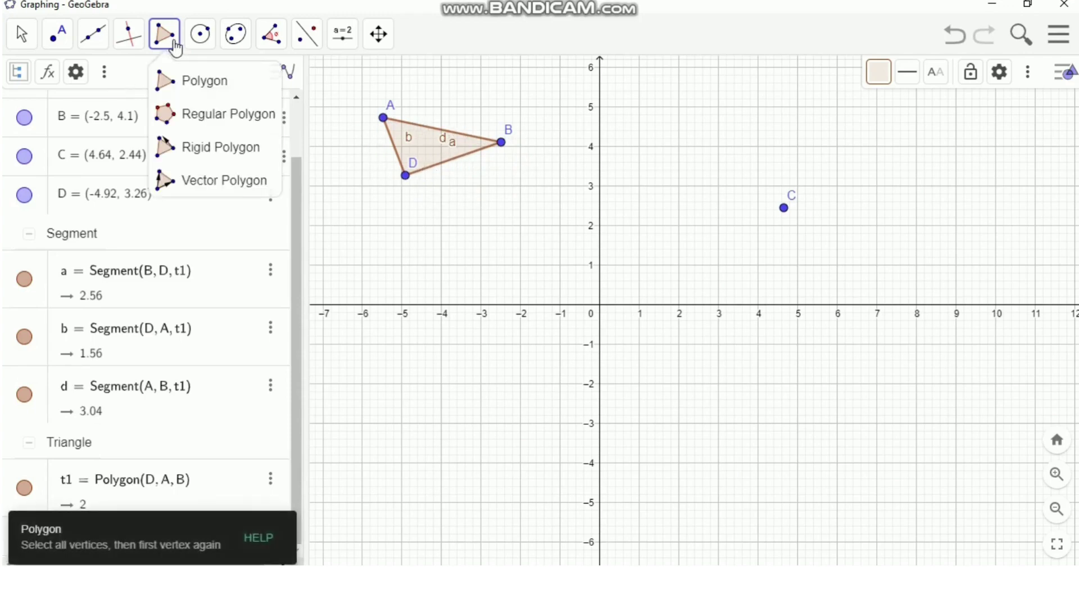
{"action": "left_click", "coordinate": [200, 35]}
{"action": "left_click", "coordinate": [164, 35]}
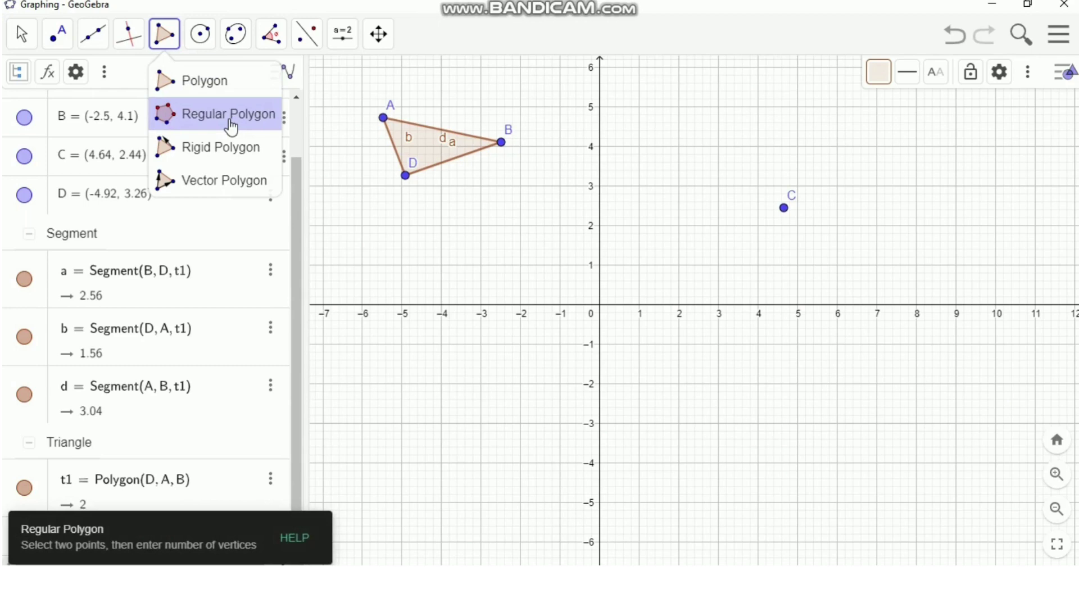
{"action": "mouse_move", "coordinate": [195, 42]}
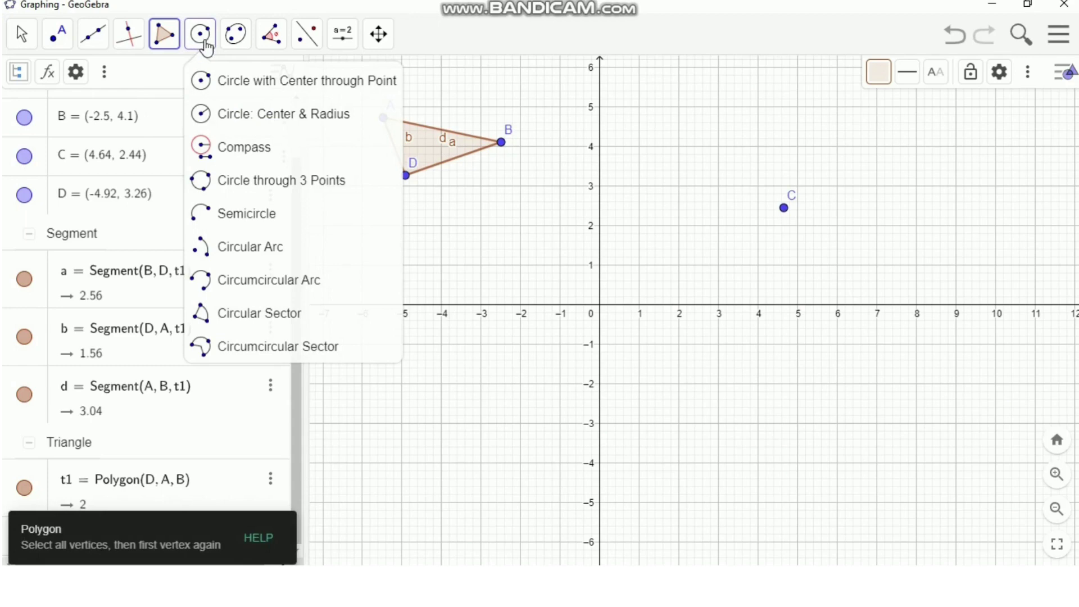
{"action": "mouse_move", "coordinate": [163, 39]}
{"action": "left_click", "coordinate": [200, 114]}
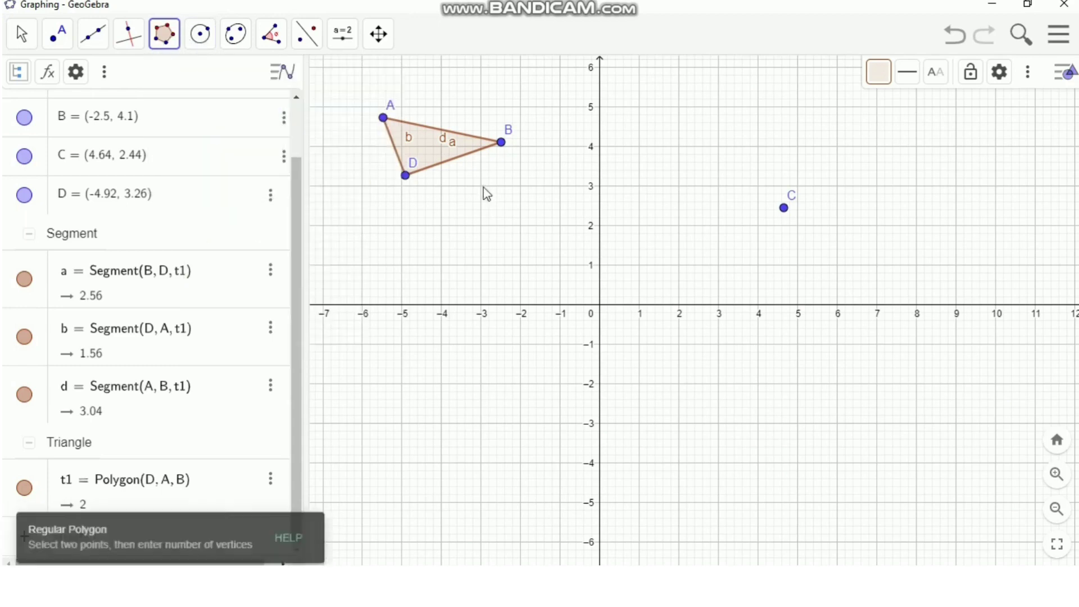
{"action": "left_click", "coordinate": [784, 208]}
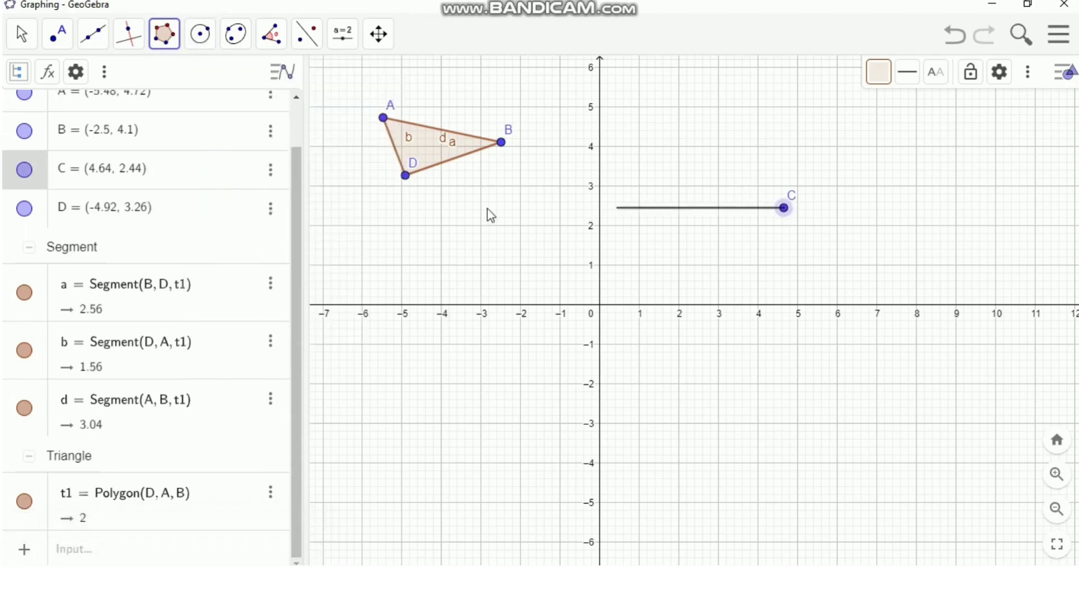
{"action": "left_click", "coordinate": [408, 182]}
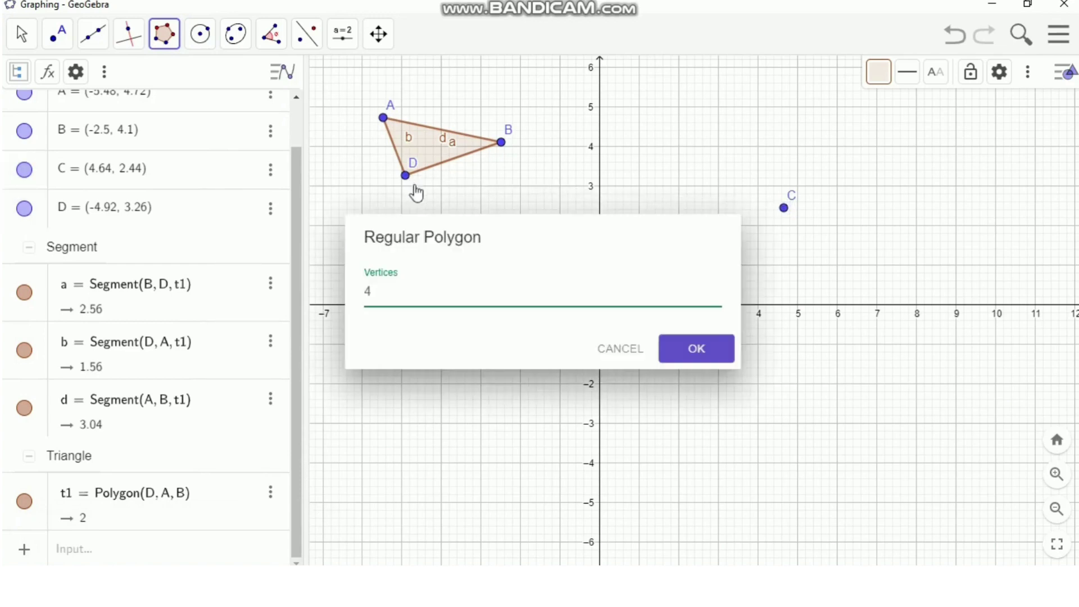
{"action": "left_click", "coordinate": [673, 353]}
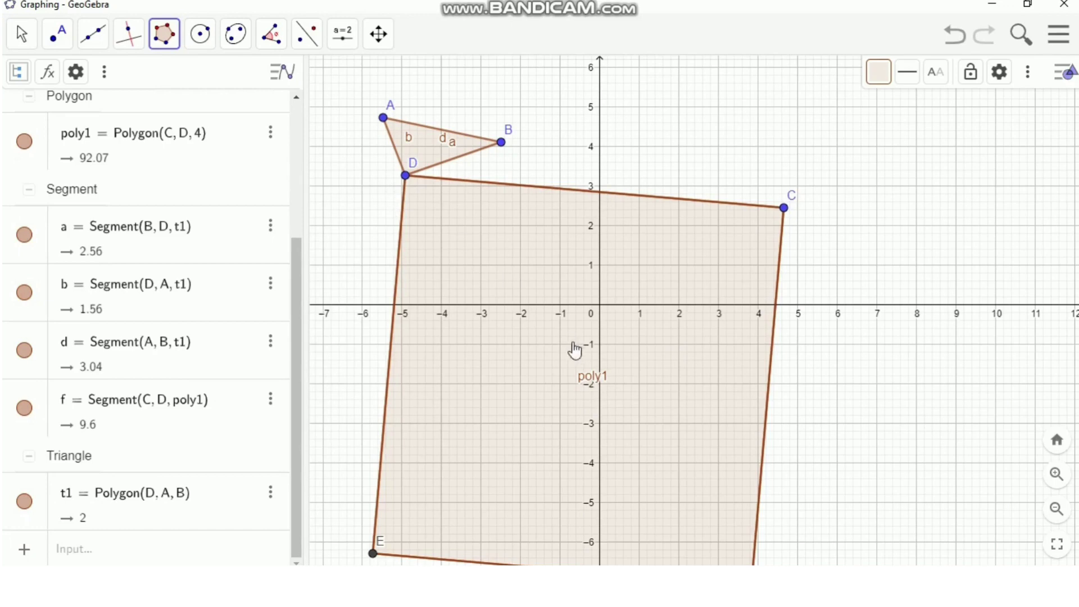
{"action": "scroll", "coordinate": [575, 351], "scroll_direction": "down", "scroll_amount": 1}
{"action": "scroll", "coordinate": [654, 396], "scroll_direction": "down", "scroll_amount": 2}
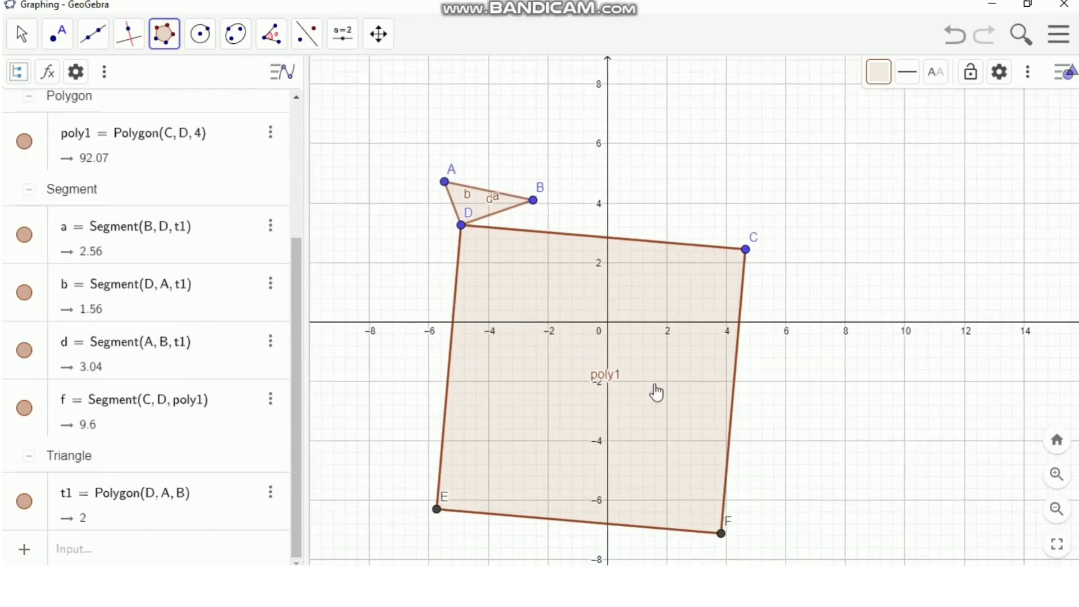
{"action": "scroll", "coordinate": [540, 326], "scroll_direction": "down", "scroll_amount": 1}
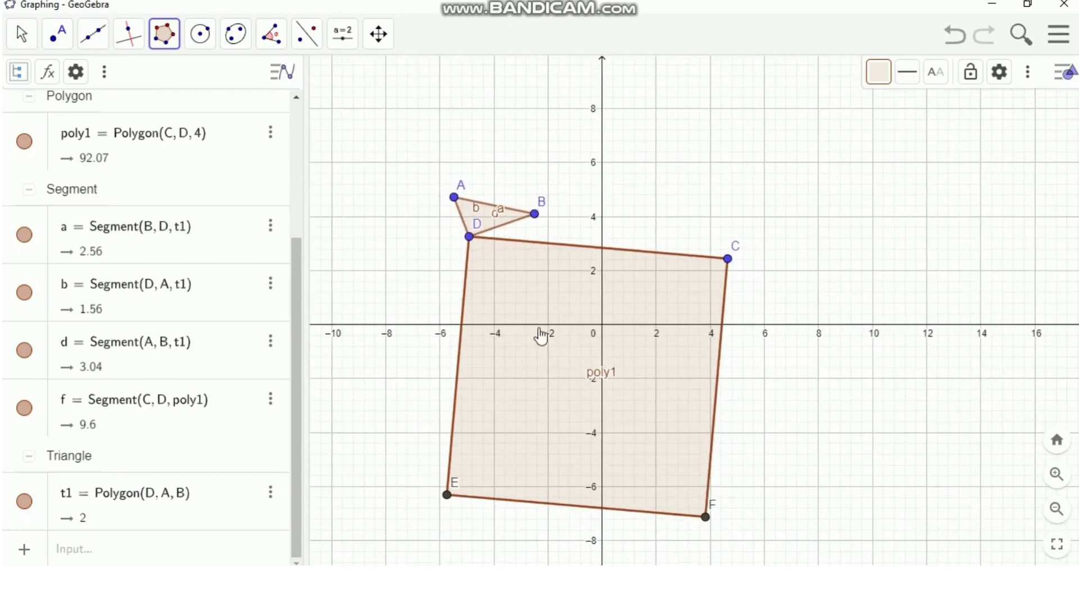
{"action": "left_click", "coordinate": [168, 43]}
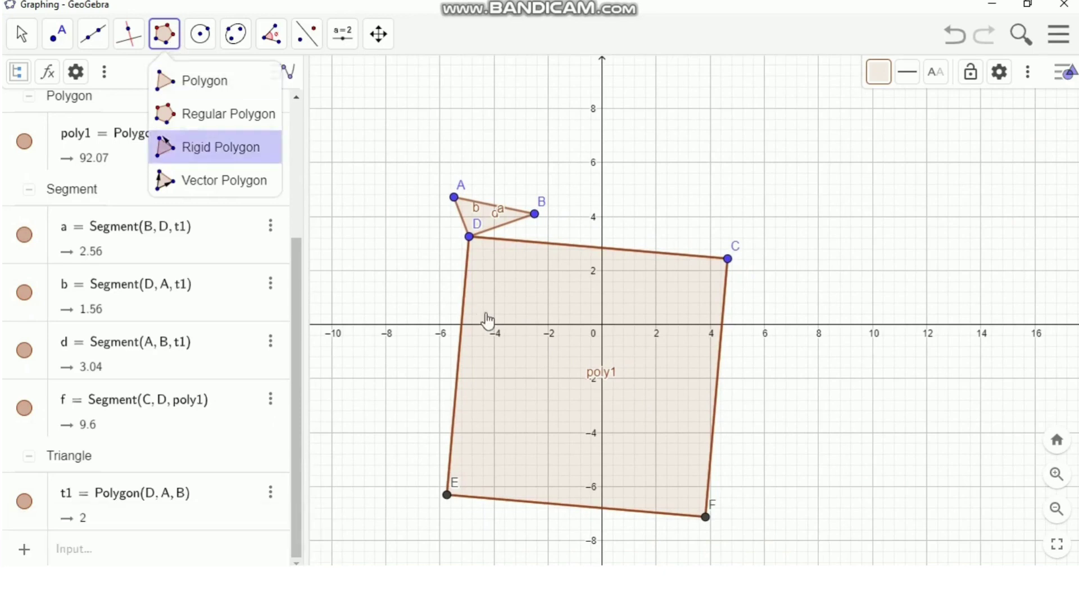
{"action": "left_click", "coordinate": [221, 147]}
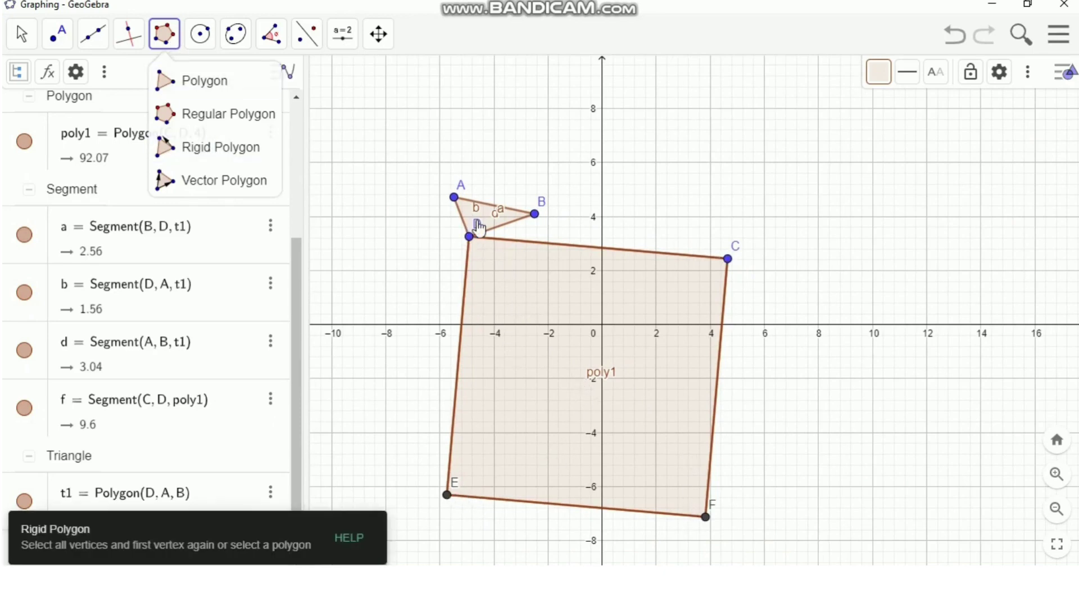
{"action": "left_click", "coordinate": [221, 78]}
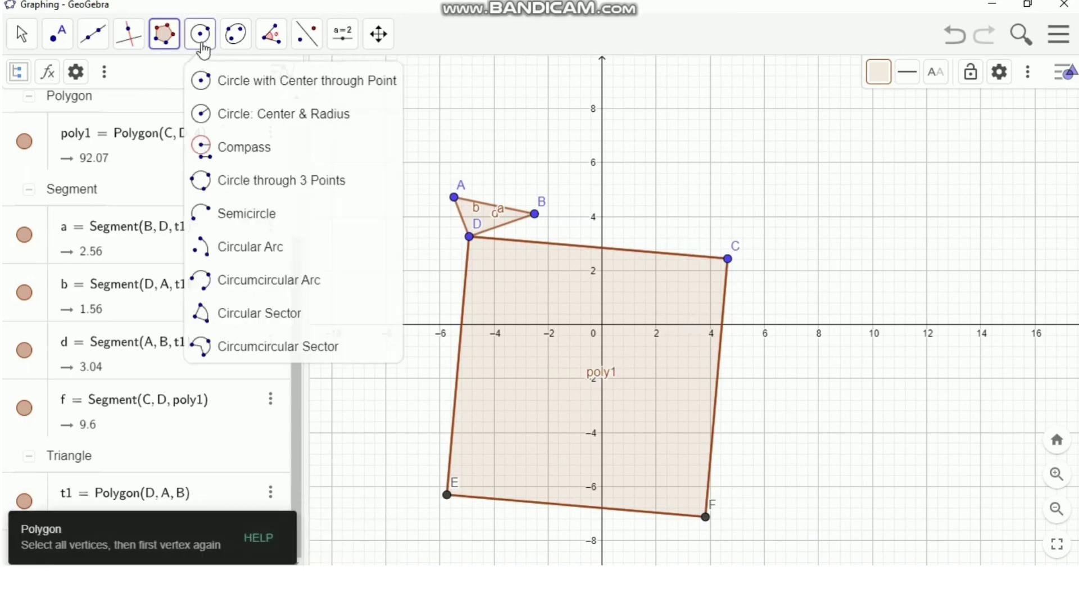
Draw a circle with Circle with Center through Point, centred at F and passing through a new point at about (4.9, -8.2)
{"action": "left_click", "coordinate": [202, 44]}
{"action": "left_click", "coordinate": [203, 42]}
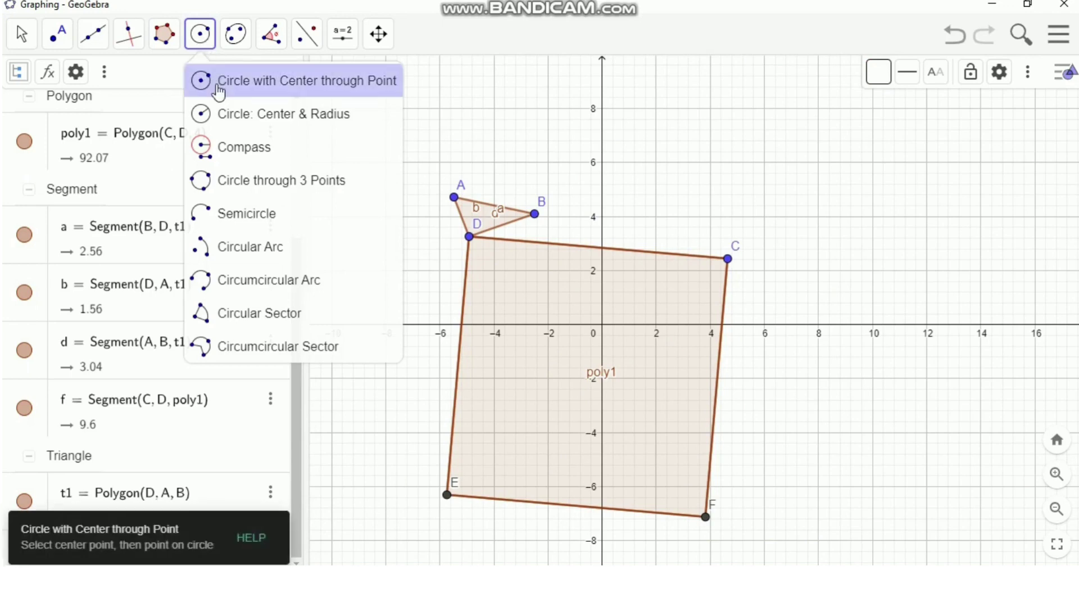
{"action": "left_click", "coordinate": [206, 40]}
{"action": "left_click", "coordinate": [206, 45]}
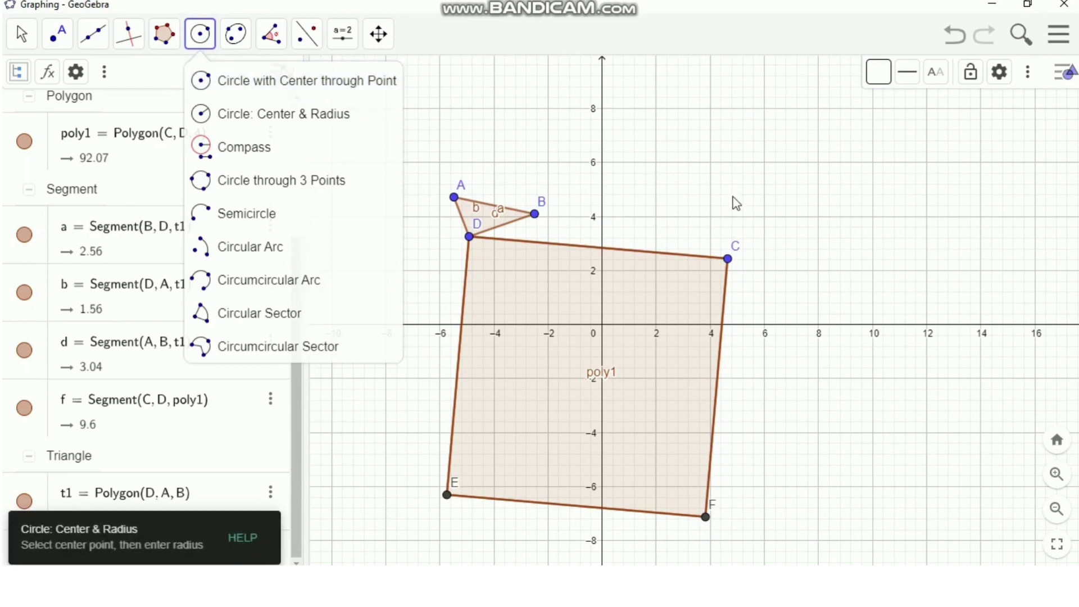
{"action": "left_click", "coordinate": [705, 516]}
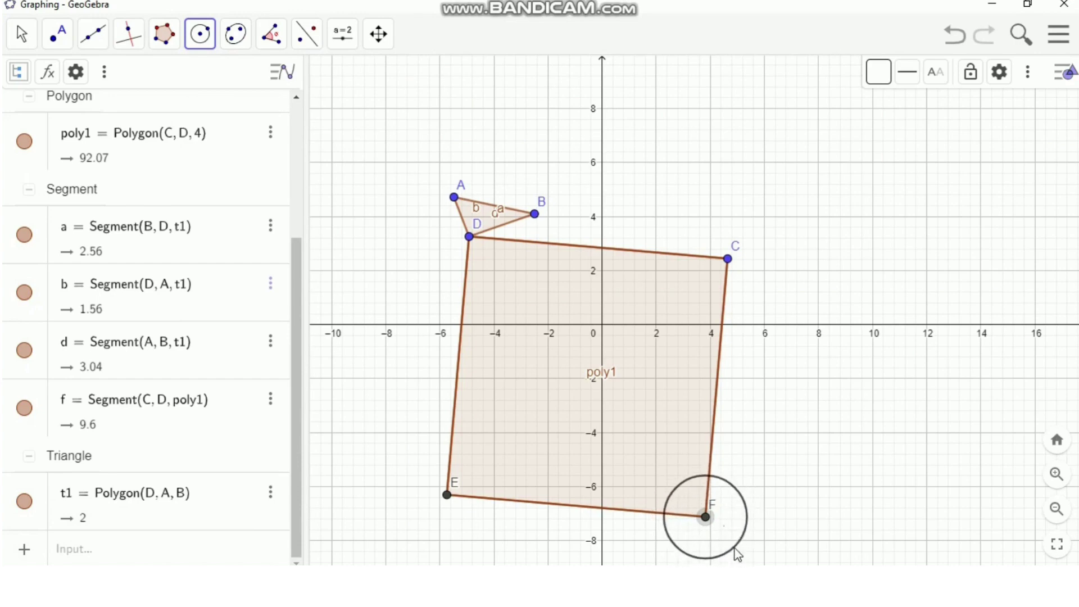
{"action": "left_click", "coordinate": [735, 550]}
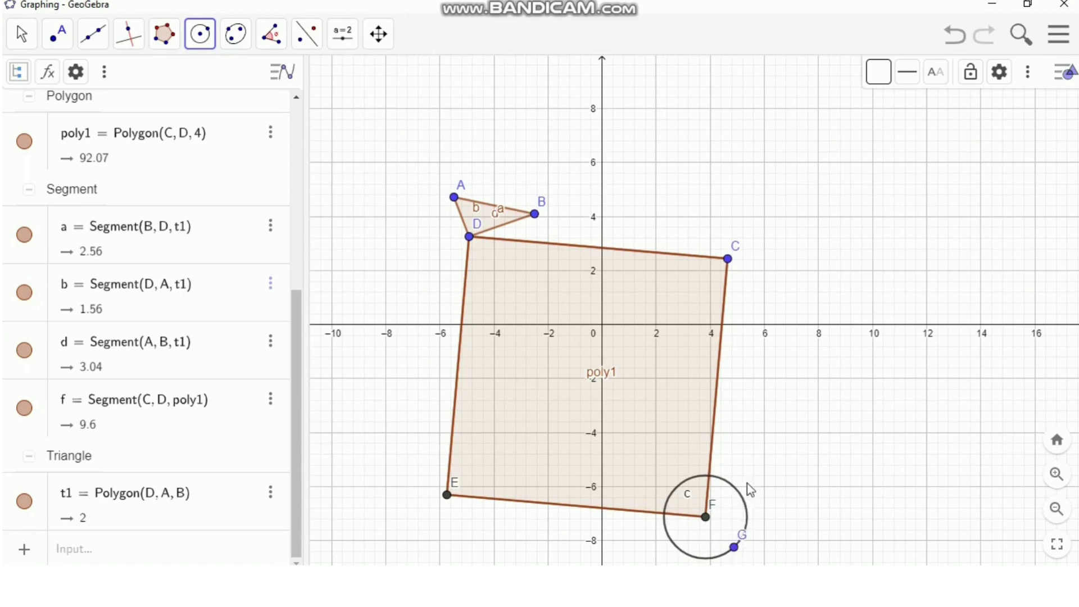
Draw a circle centred at B with a radius of 3 using the Circle: Center & Radius tool
{"action": "left_click", "coordinate": [200, 34]}
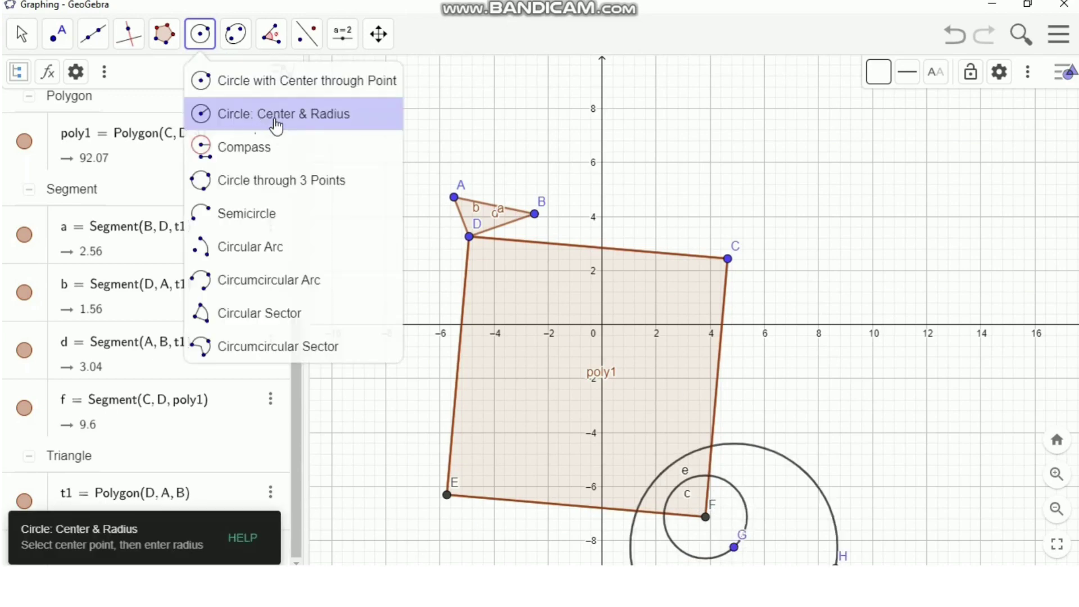
{"action": "left_click", "coordinate": [276, 125]}
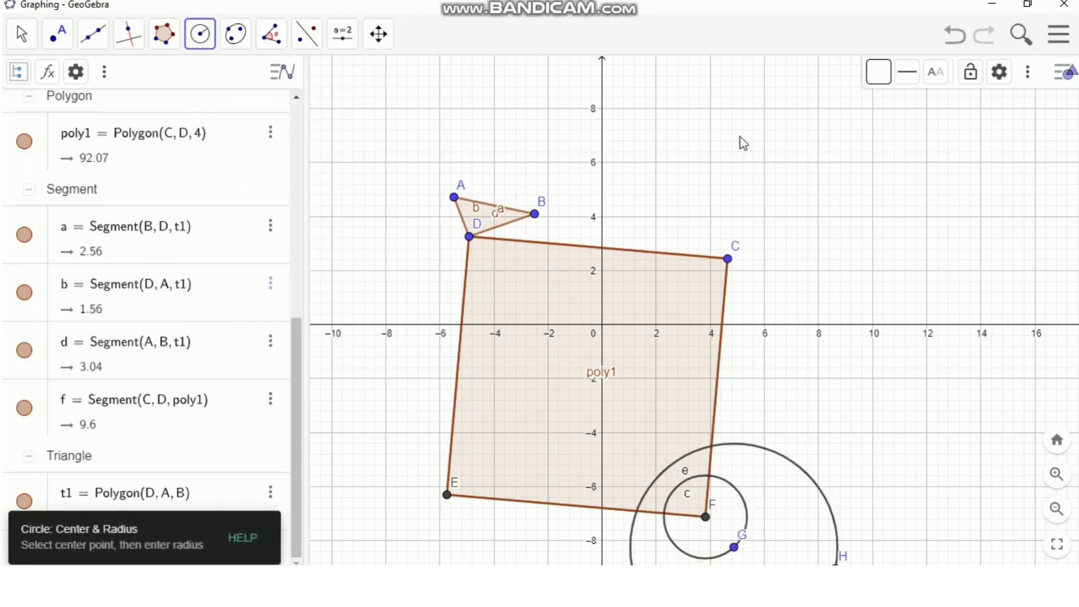
{"action": "left_click", "coordinate": [535, 215]}
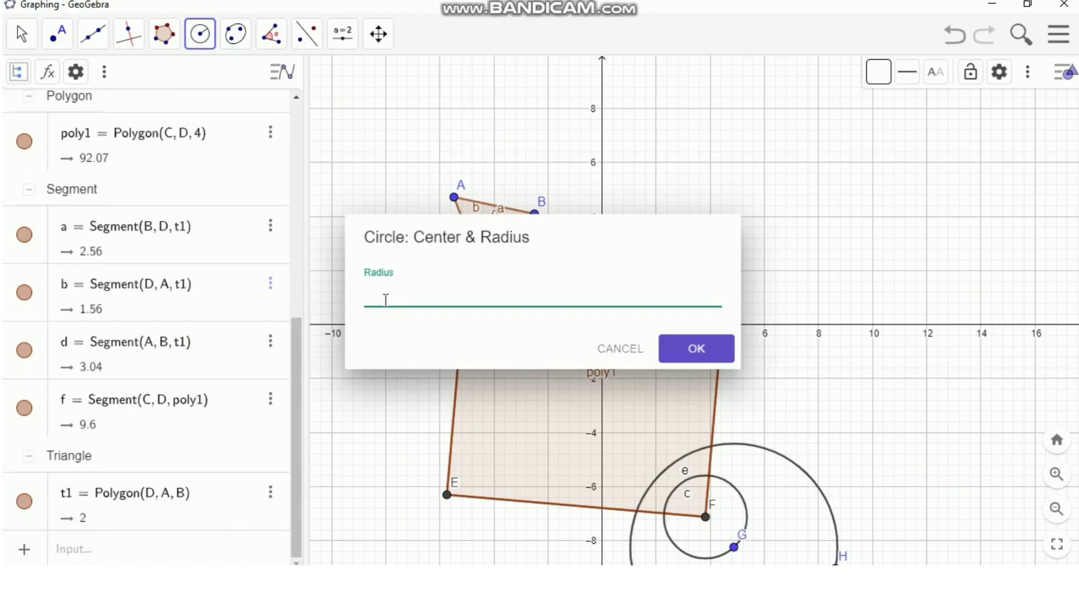
{"action": "left_click", "coordinate": [729, 347]}
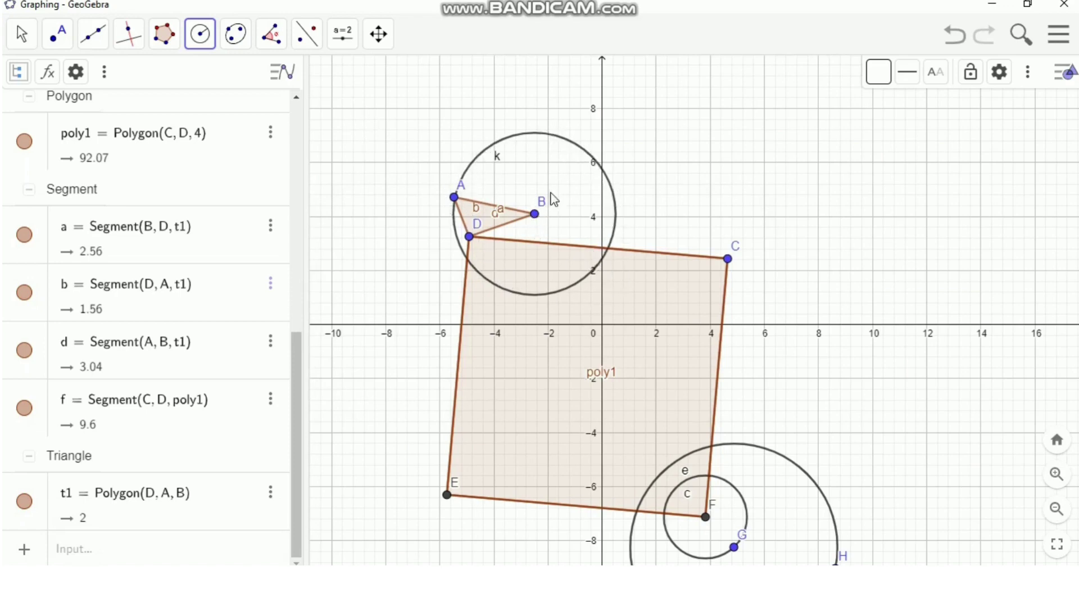
Draw an ellipse with foci E and C through a new point at about (7.2, 1) using the Ellipse tool
{"action": "left_click", "coordinate": [235, 33]}
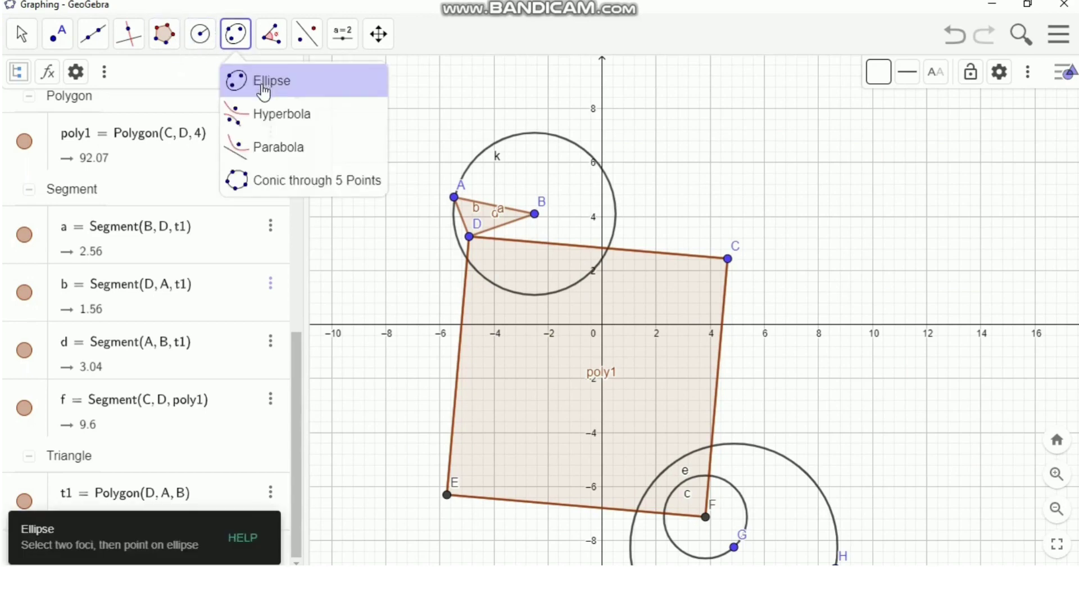
{"action": "mouse_move", "coordinate": [213, 26]}
{"action": "mouse_move", "coordinate": [240, 47]}
{"action": "left_click", "coordinate": [257, 92]}
{"action": "left_click", "coordinate": [276, 90]}
{"action": "left_click", "coordinate": [469, 489]}
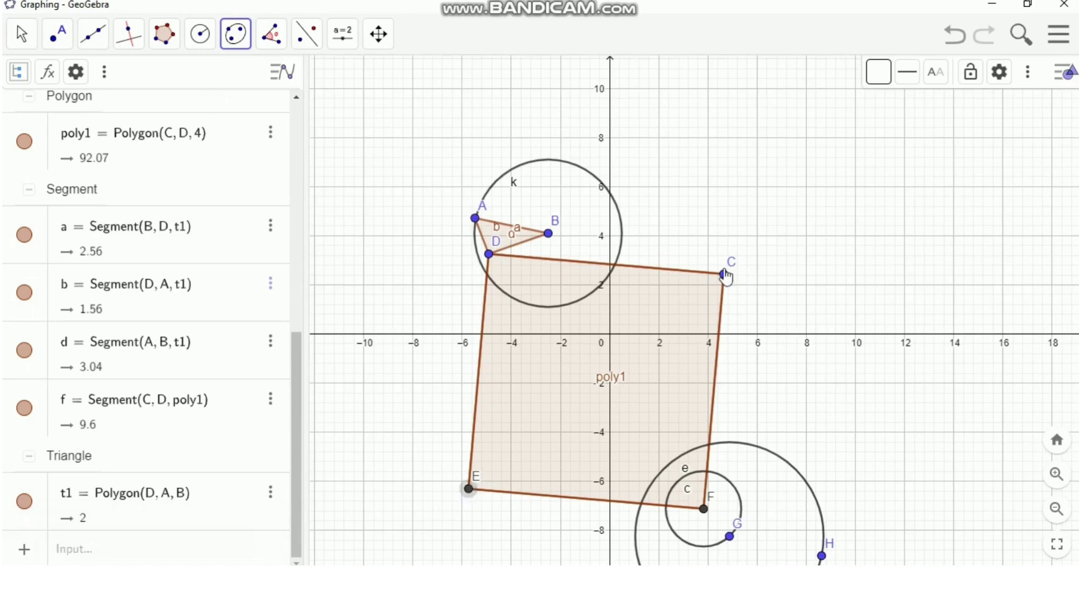
{"action": "left_click", "coordinate": [724, 274]}
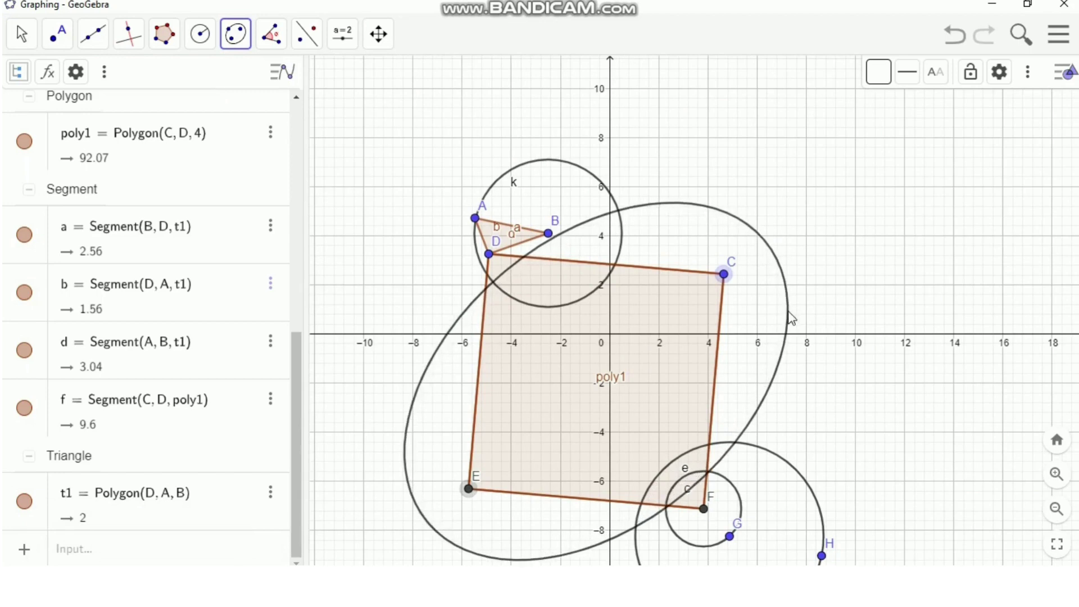
{"action": "left_click", "coordinate": [788, 311]}
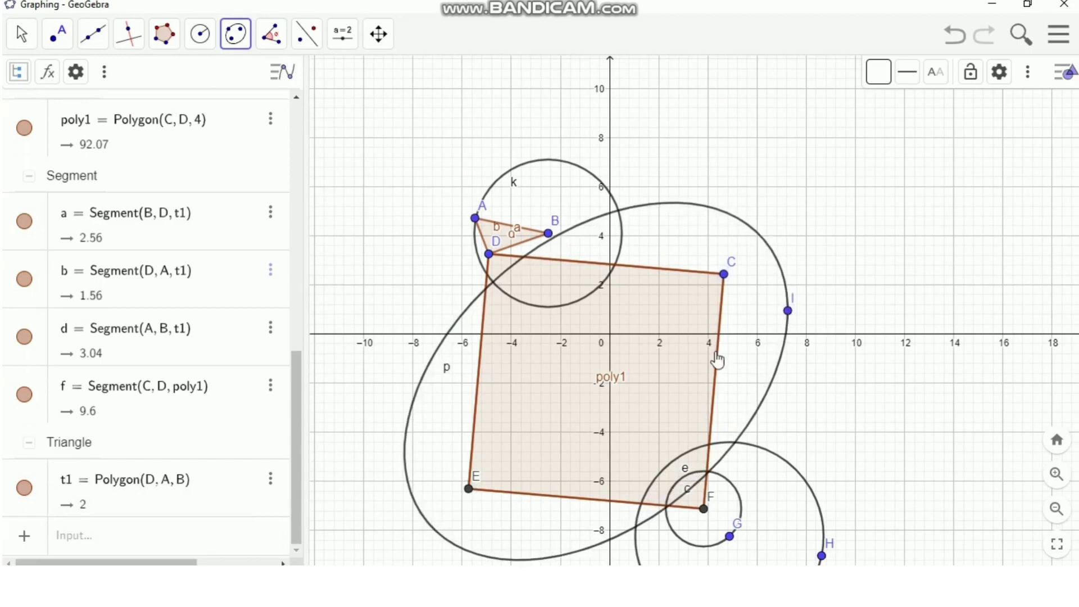
Mark the angle defined by points A, D and B, with its vertex at D, using the Angle tool
{"action": "left_click", "coordinate": [279, 47]}
{"action": "left_click", "coordinate": [235, 34]}
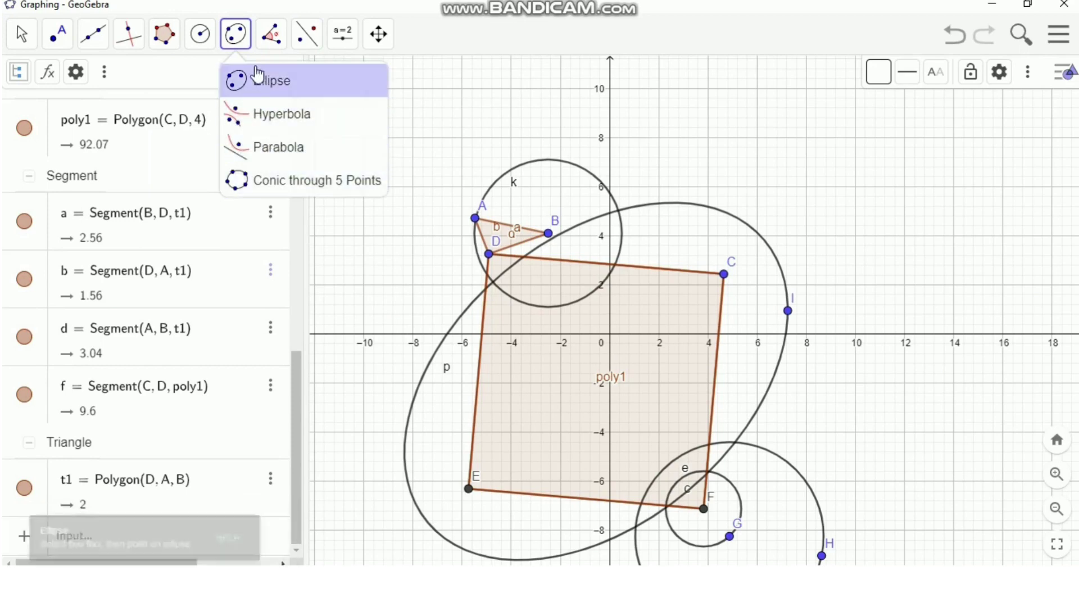
{"action": "mouse_move", "coordinate": [264, 40]}
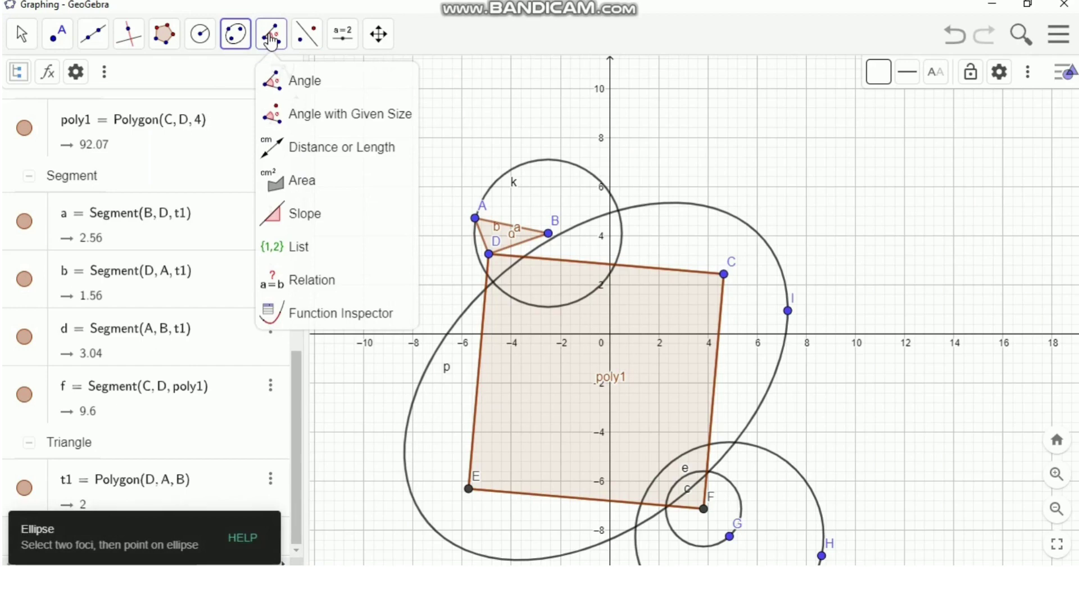
{"action": "left_click", "coordinate": [271, 41]}
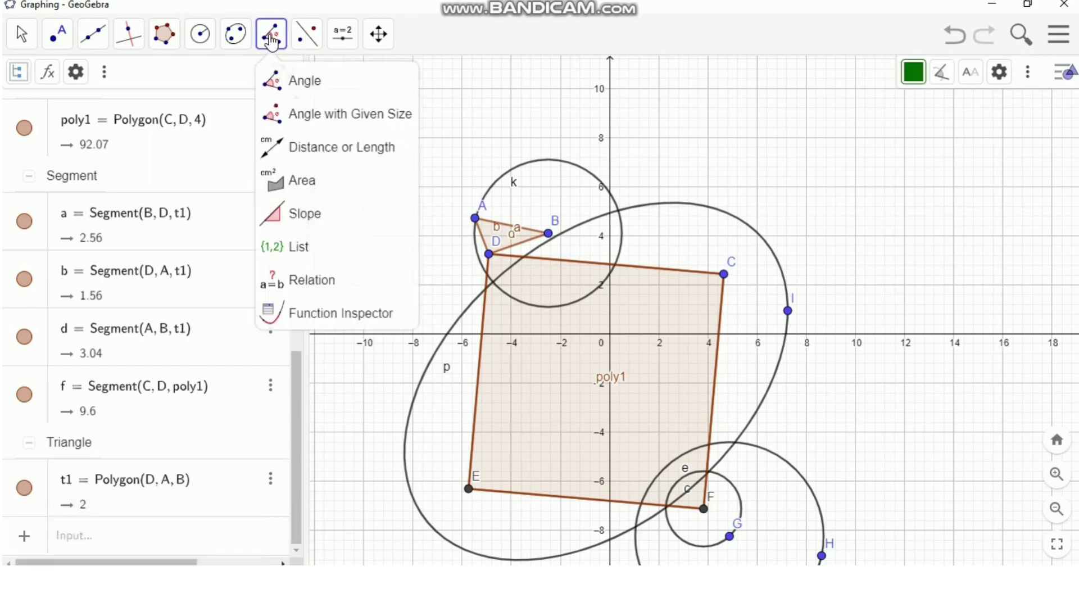
{"action": "left_click", "coordinate": [291, 100]}
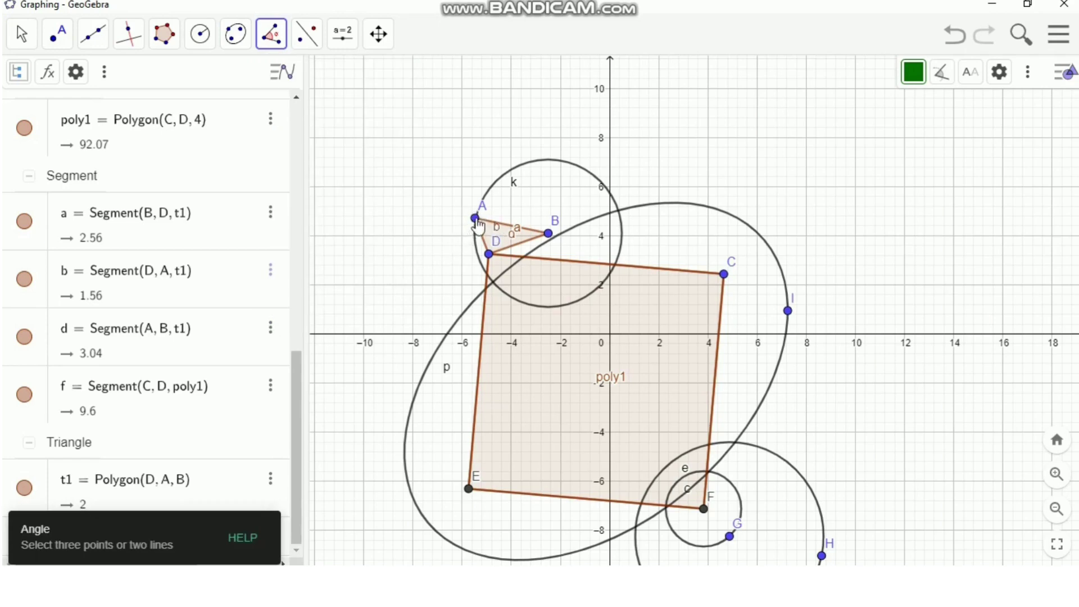
{"action": "left_click", "coordinate": [476, 220]}
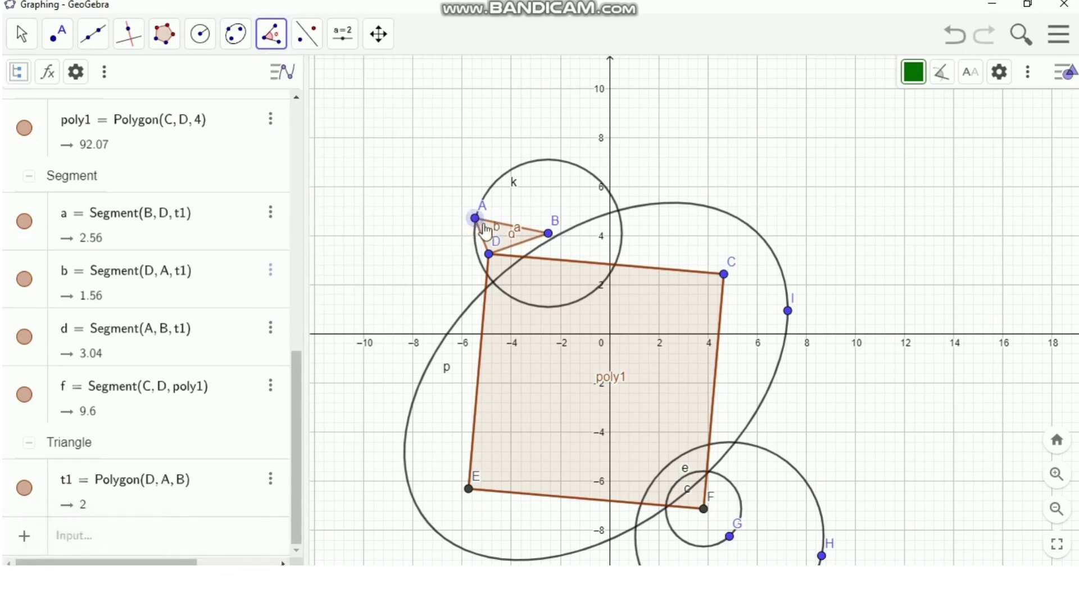
{"action": "left_click", "coordinate": [490, 254]}
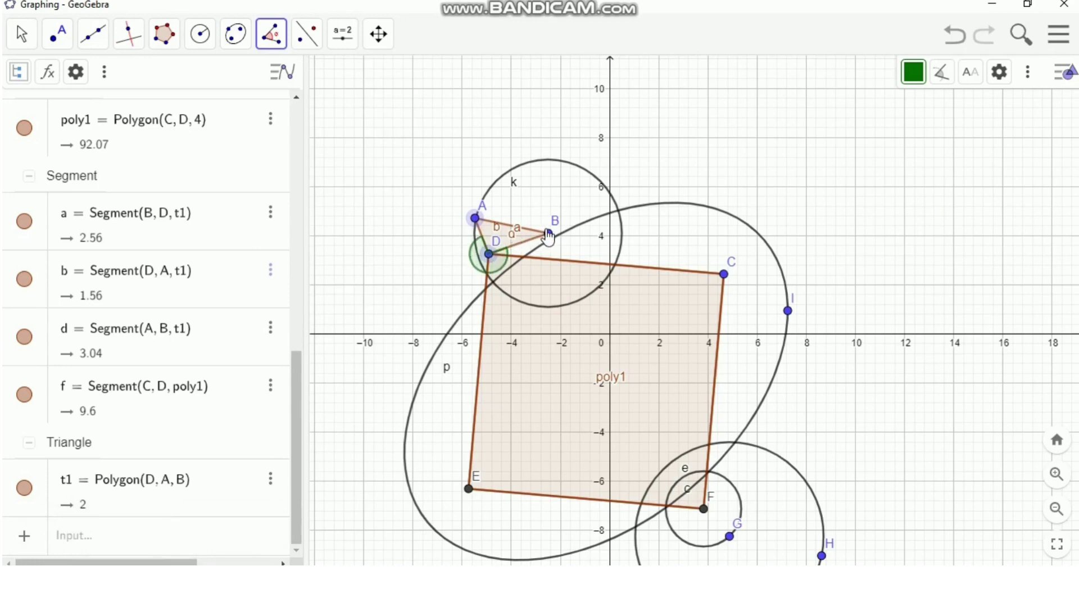
{"action": "left_click", "coordinate": [548, 233]}
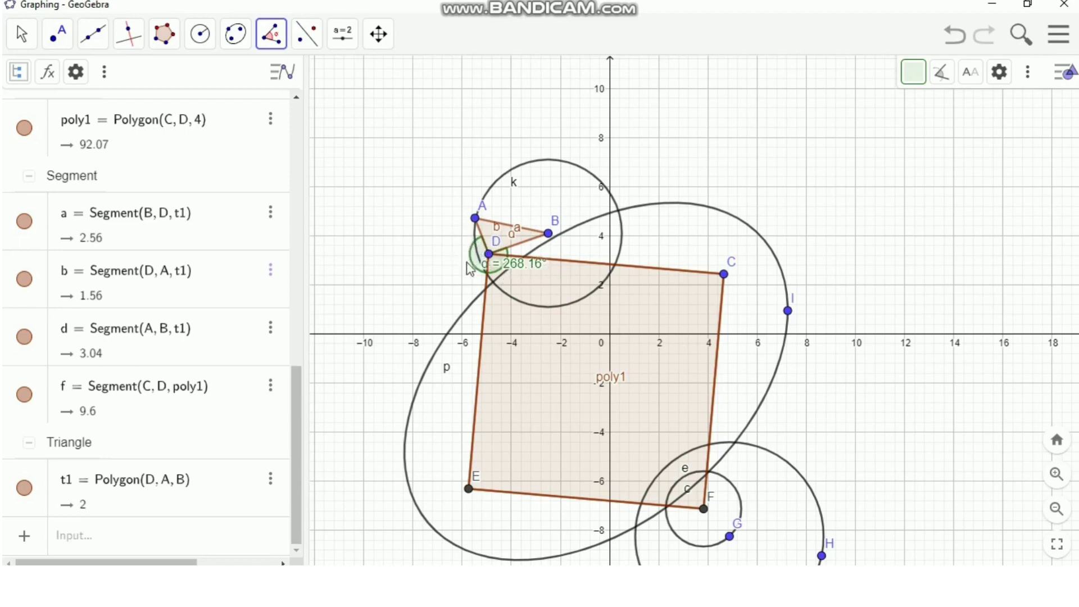
Add a distance label between points E and C with the Distance or Length tool
{"action": "left_click", "coordinate": [272, 33]}
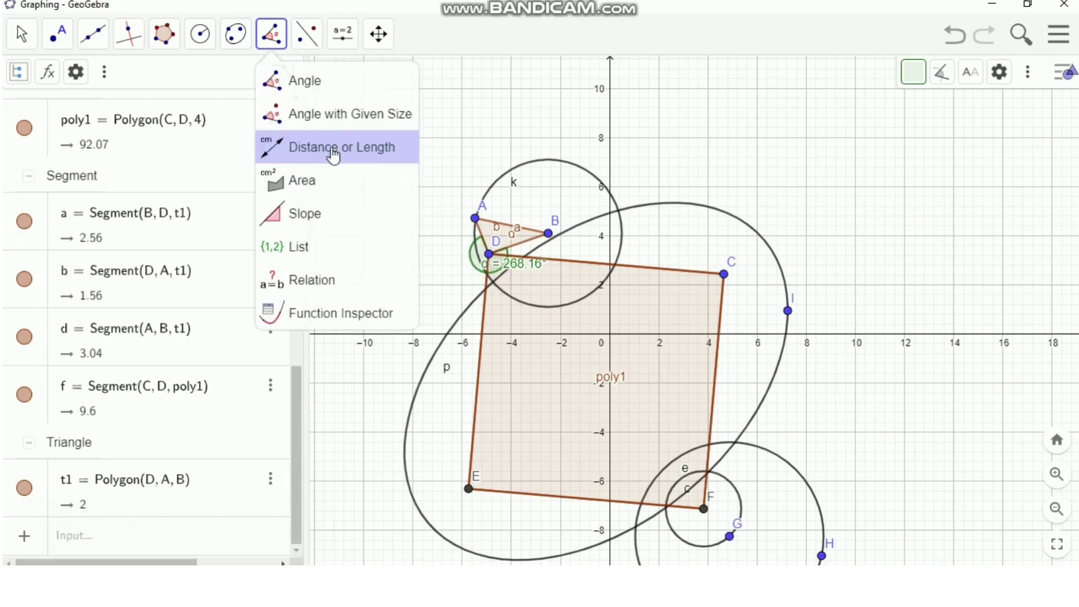
{"action": "left_click", "coordinate": [331, 147]}
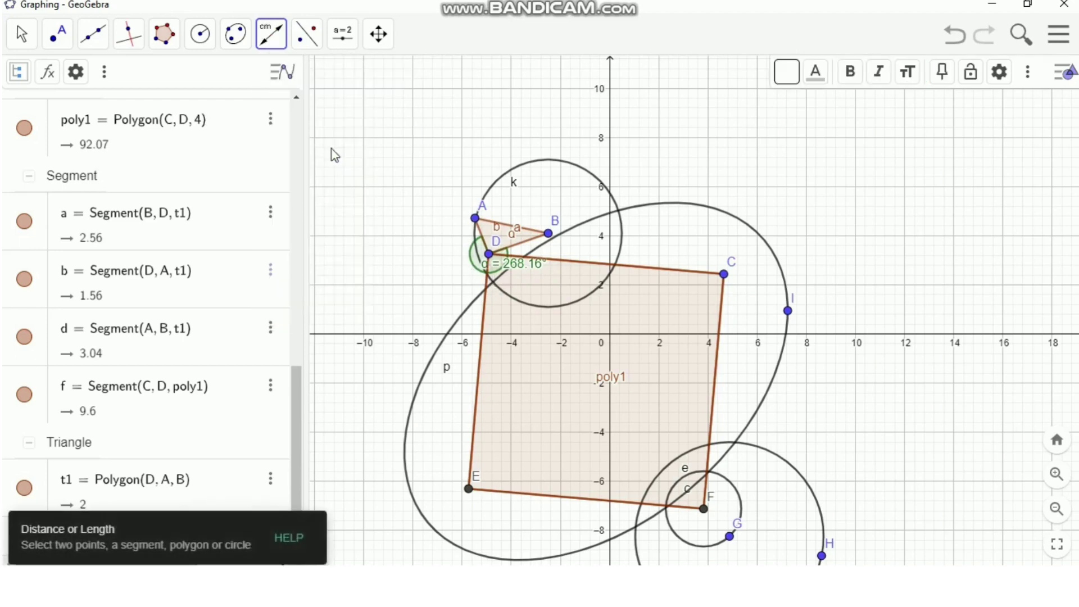
{"action": "left_click", "coordinate": [468, 488]}
{"action": "left_click", "coordinate": [723, 274]}
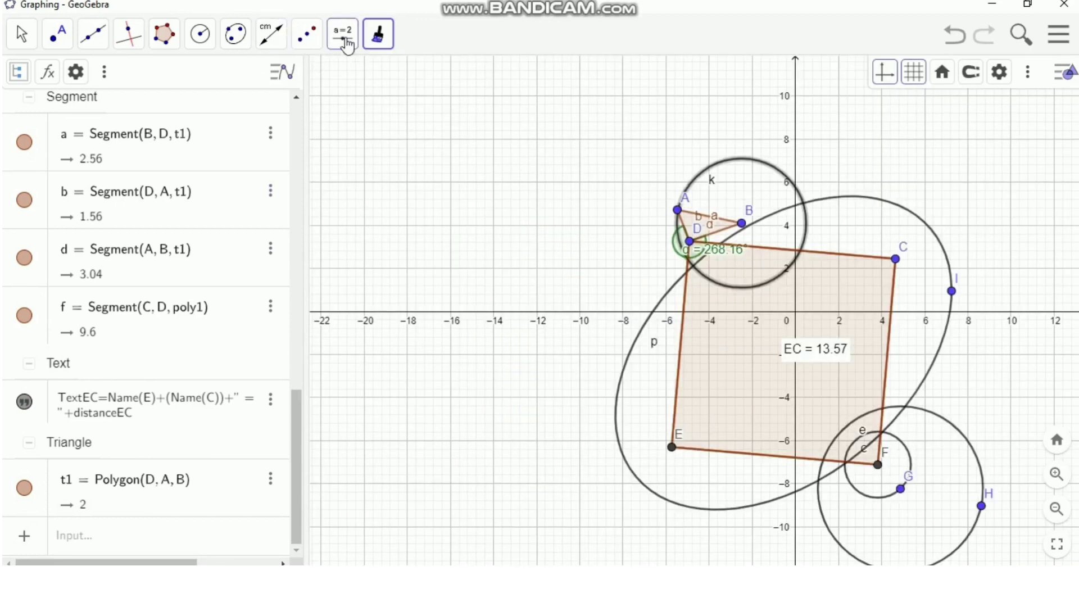
{"action": "left_click", "coordinate": [313, 43]}
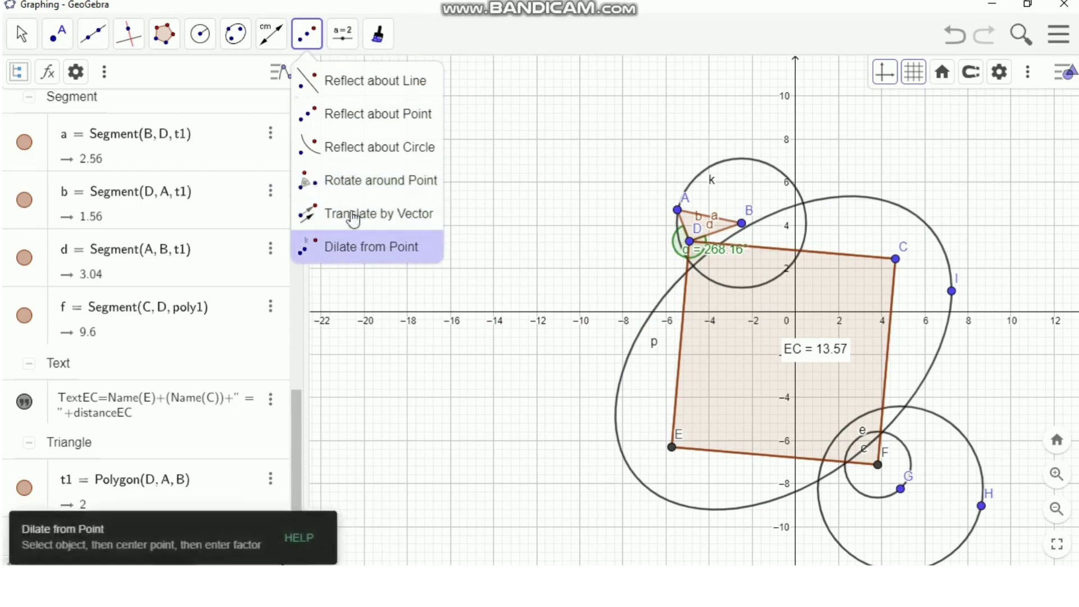
{"action": "left_click", "coordinate": [343, 34]}
{"action": "left_click", "coordinate": [344, 42]}
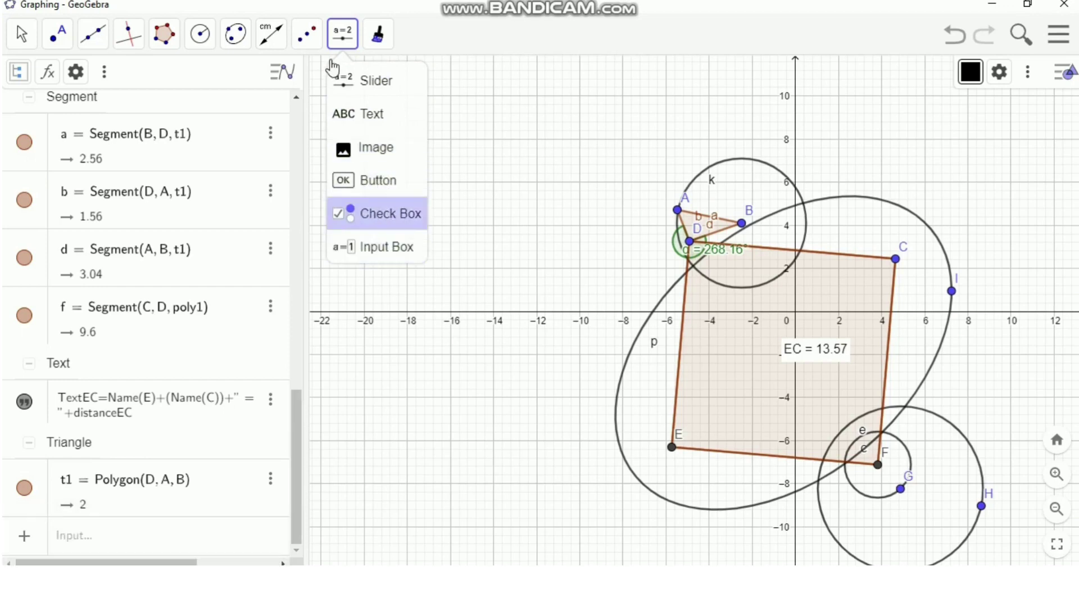
Pan the graphics view with the Move Graphics View tool to shift the construction across the canvas and back towards the middle
{"action": "mouse_move", "coordinate": [381, 37]}
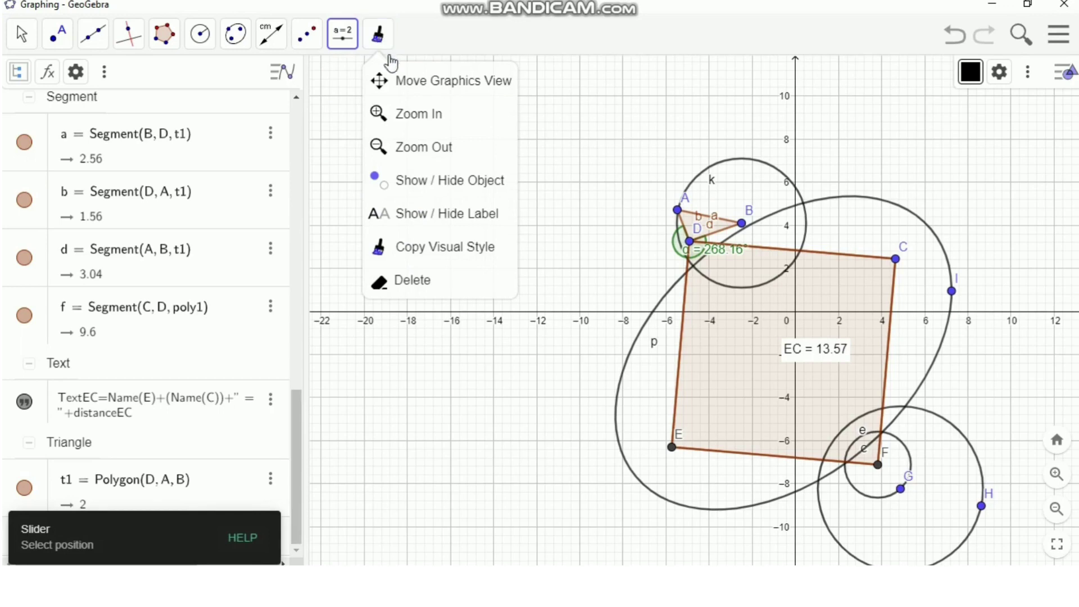
{"action": "left_click", "coordinate": [406, 90]}
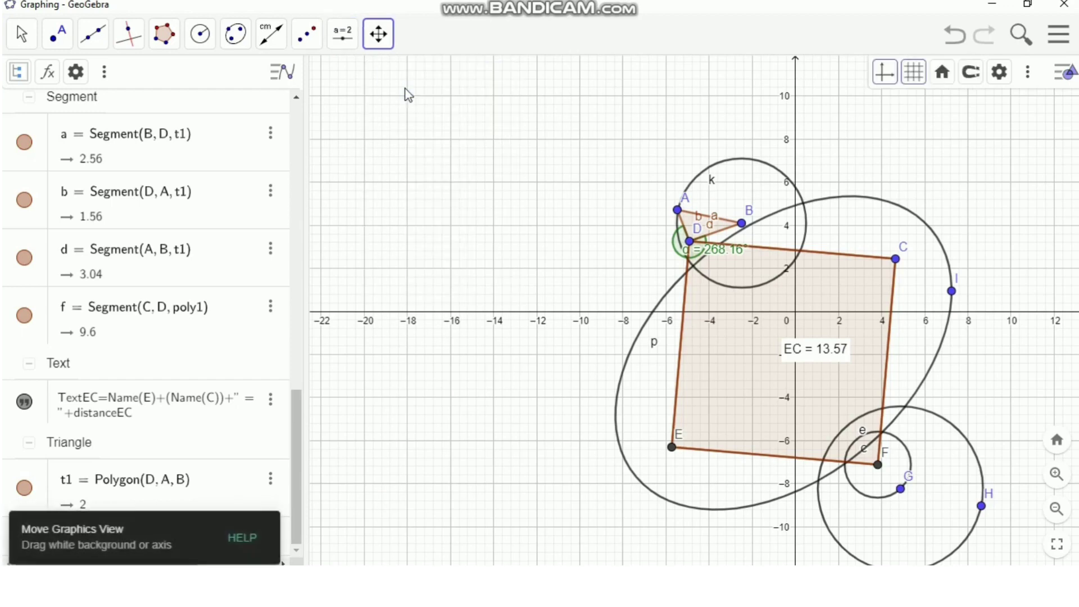
{"action": "left_click_drag", "start_coordinate": [680, 101], "coordinate": [517, 120]}
{"action": "left_click_drag", "start_coordinate": [811, 157], "coordinate": [877, 89]}
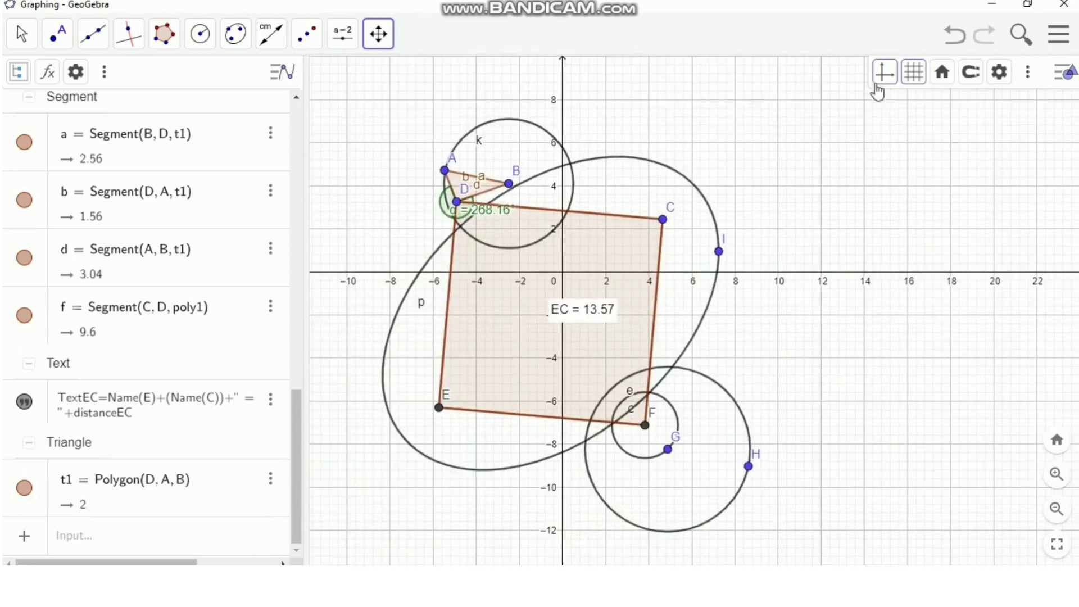
{"action": "left_click_drag", "start_coordinate": [622, 172], "coordinate": [723, 171]}
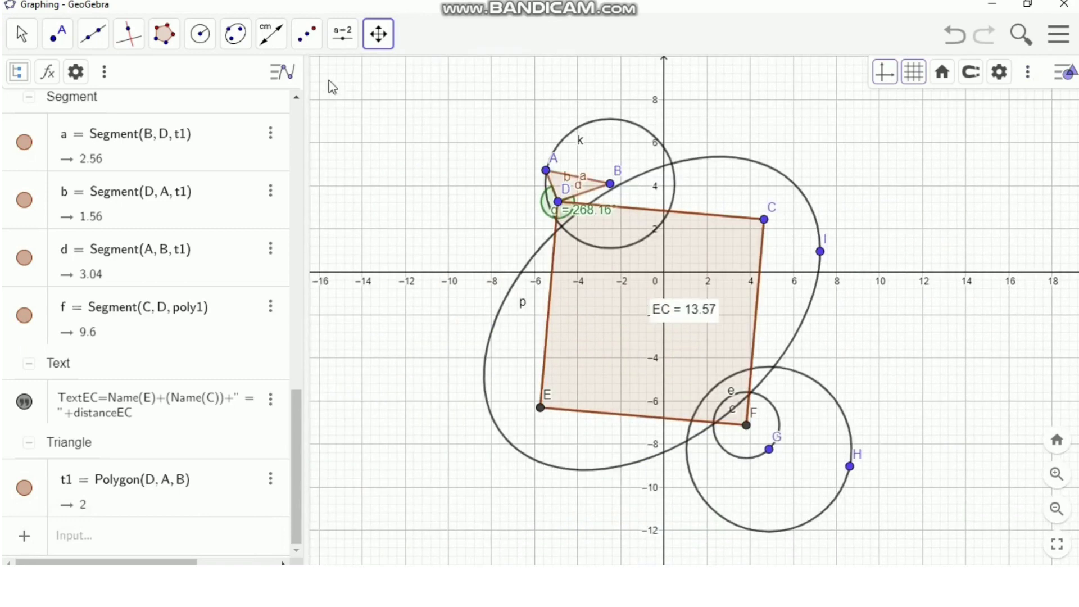
Zoom in once on the construction with the Zoom In tool and back out once with the Zoom Out tool
{"action": "left_click", "coordinate": [388, 37]}
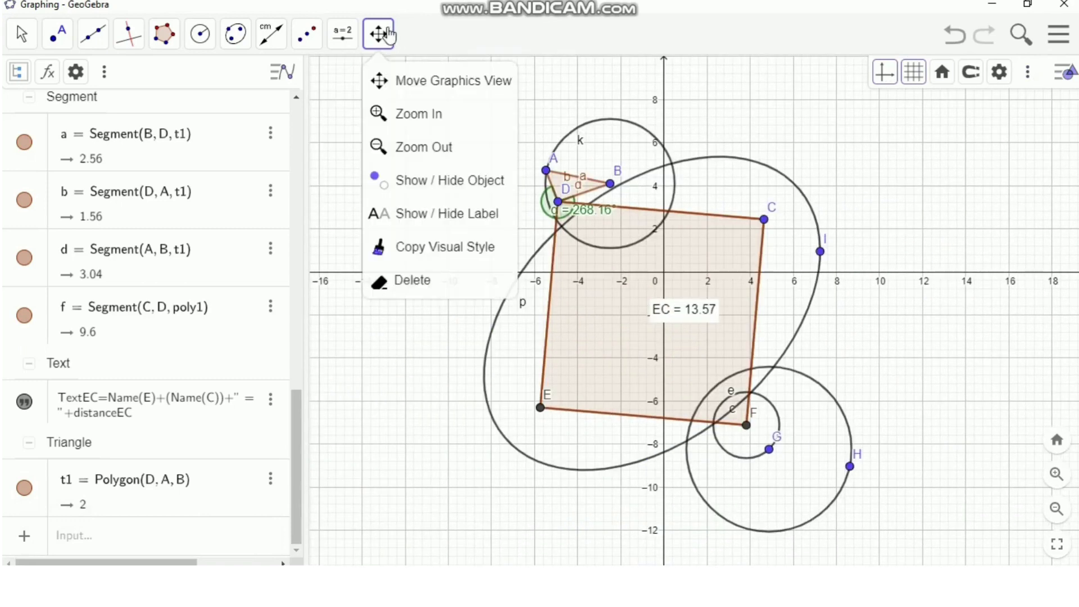
{"action": "left_click", "coordinate": [414, 116]}
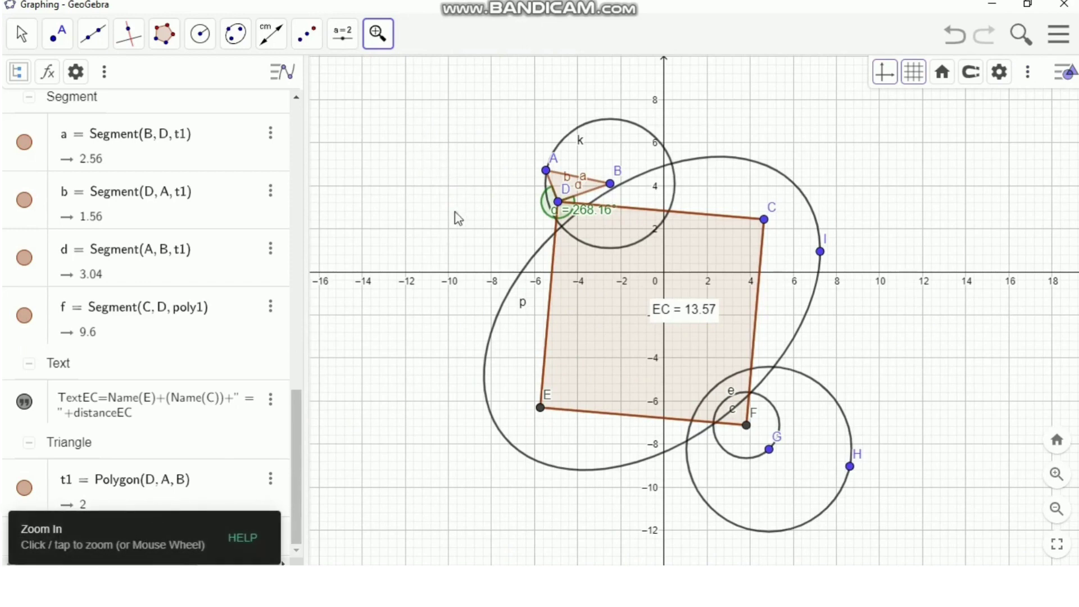
{"action": "left_click", "coordinate": [464, 182]}
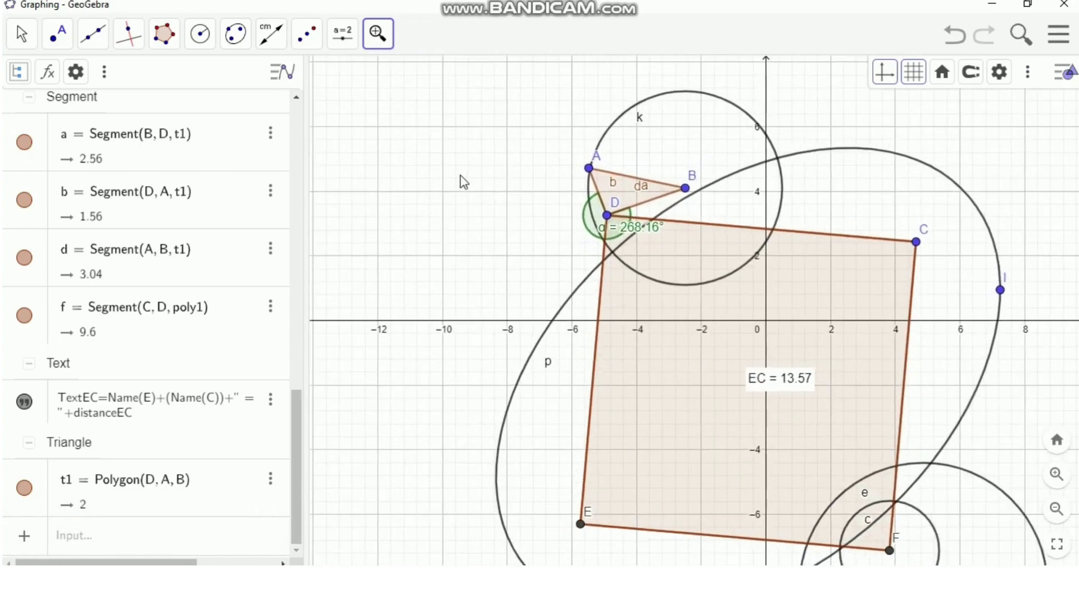
{"action": "left_click", "coordinate": [390, 34]}
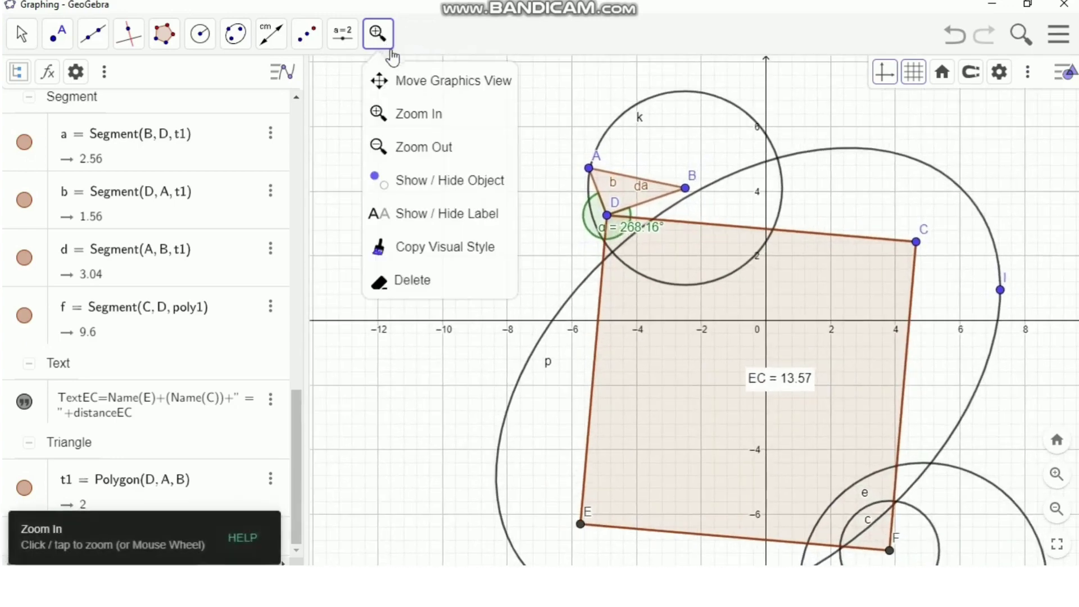
{"action": "left_click", "coordinate": [437, 163]}
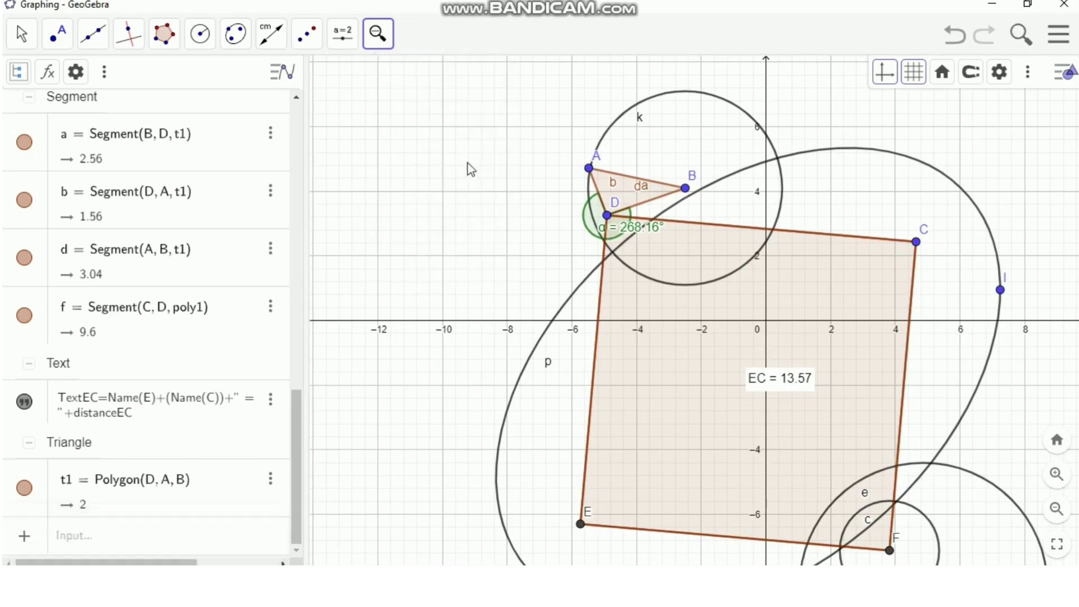
{"action": "left_click", "coordinate": [469, 163]}
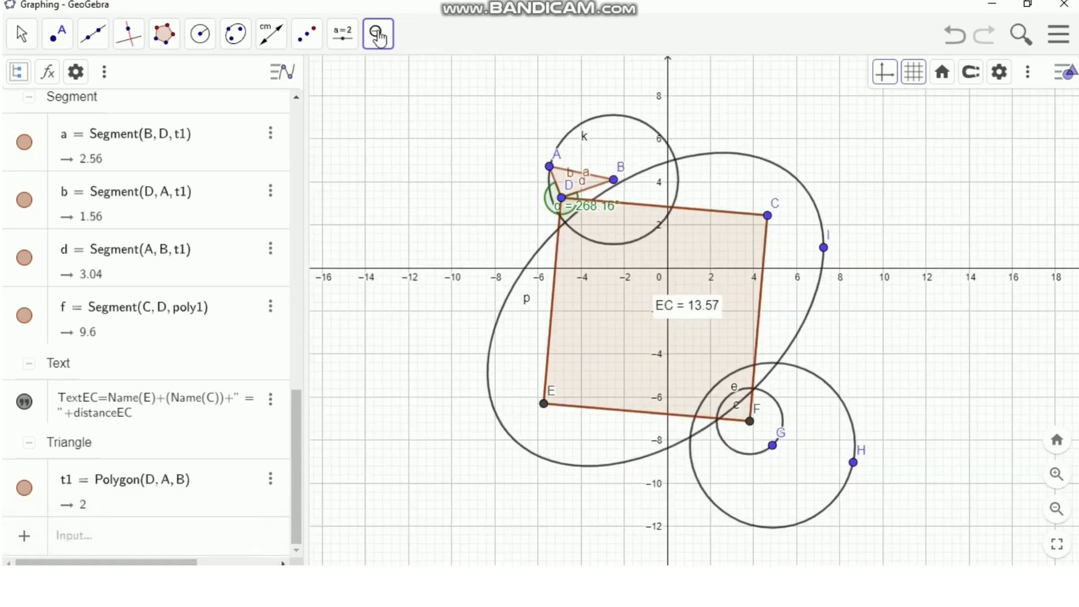
{"action": "left_click", "coordinate": [365, 33]}
{"action": "left_click", "coordinate": [482, 182]}
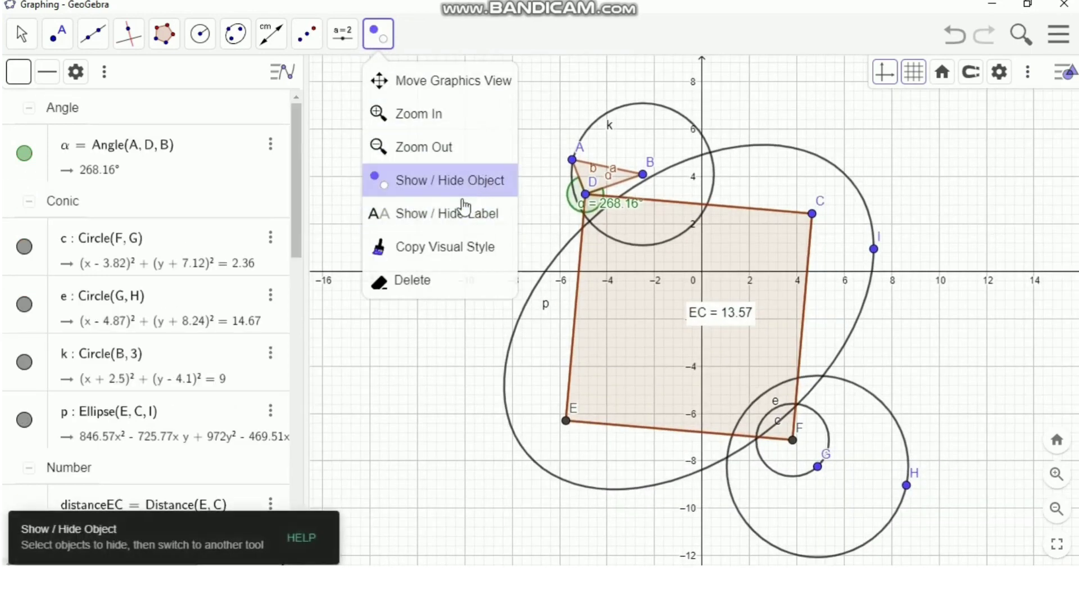
{"action": "left_click", "coordinate": [477, 188]}
{"action": "left_click", "coordinate": [448, 219]}
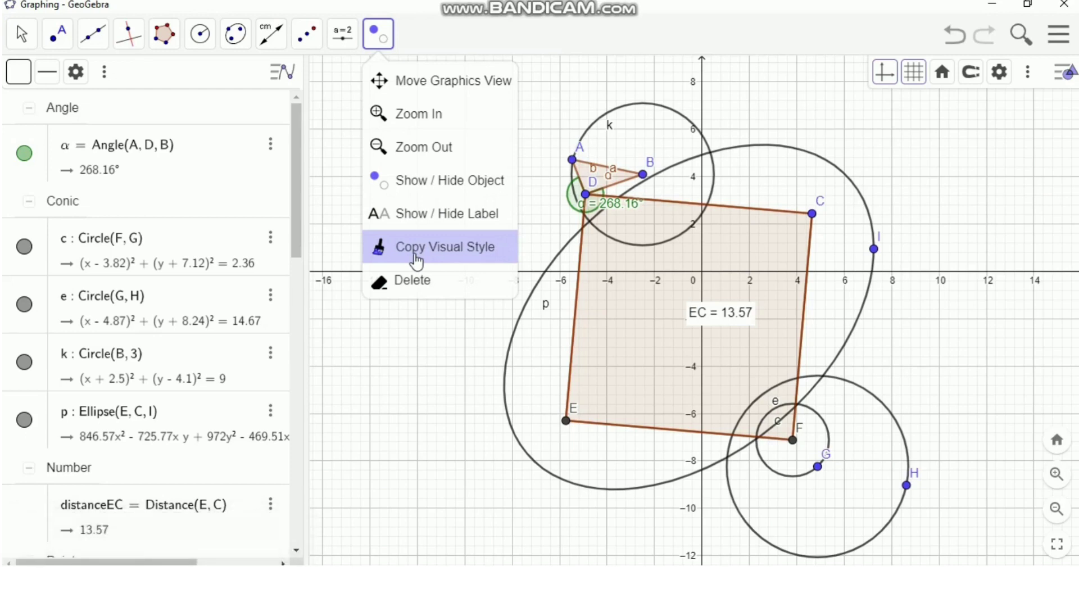
Apply the visual style of circle k to the square's side between F and C using the Copy Visual Style tool
{"action": "left_click", "coordinate": [447, 254]}
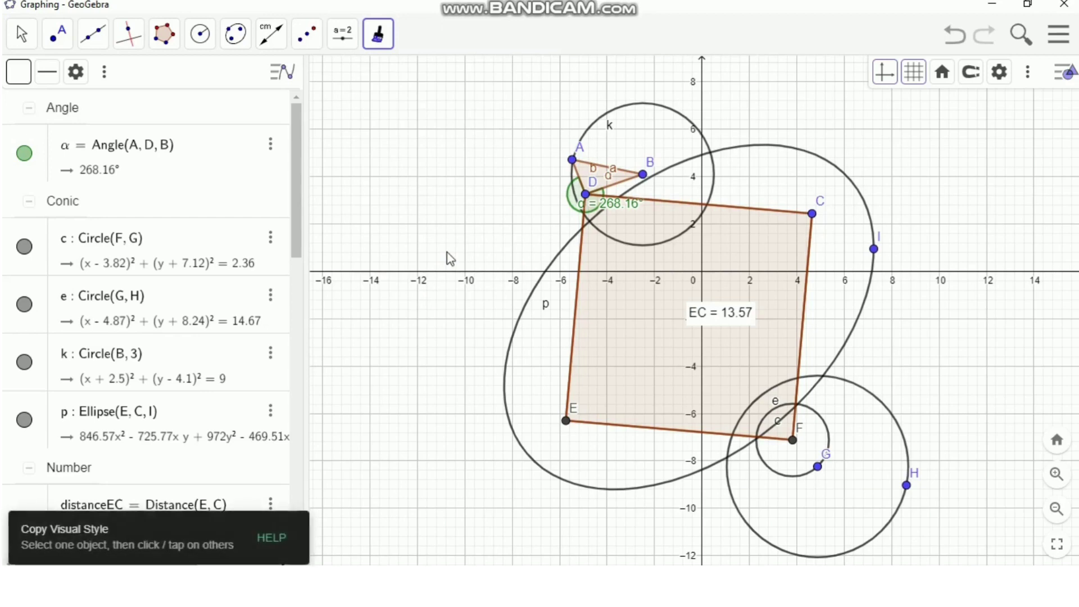
{"action": "left_click", "coordinate": [634, 105]}
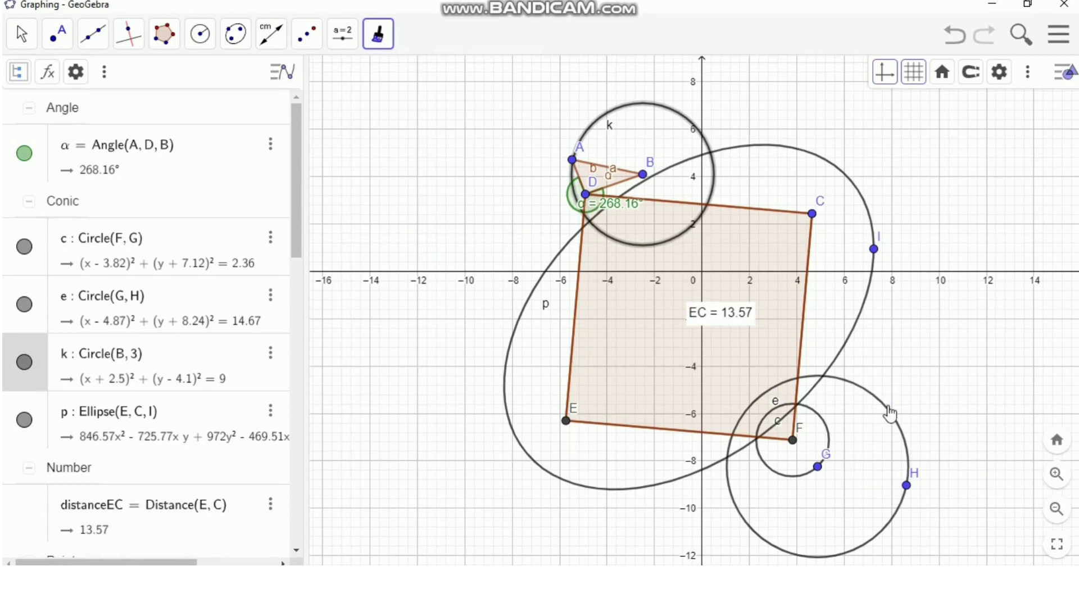
{"action": "left_click", "coordinate": [804, 319]}
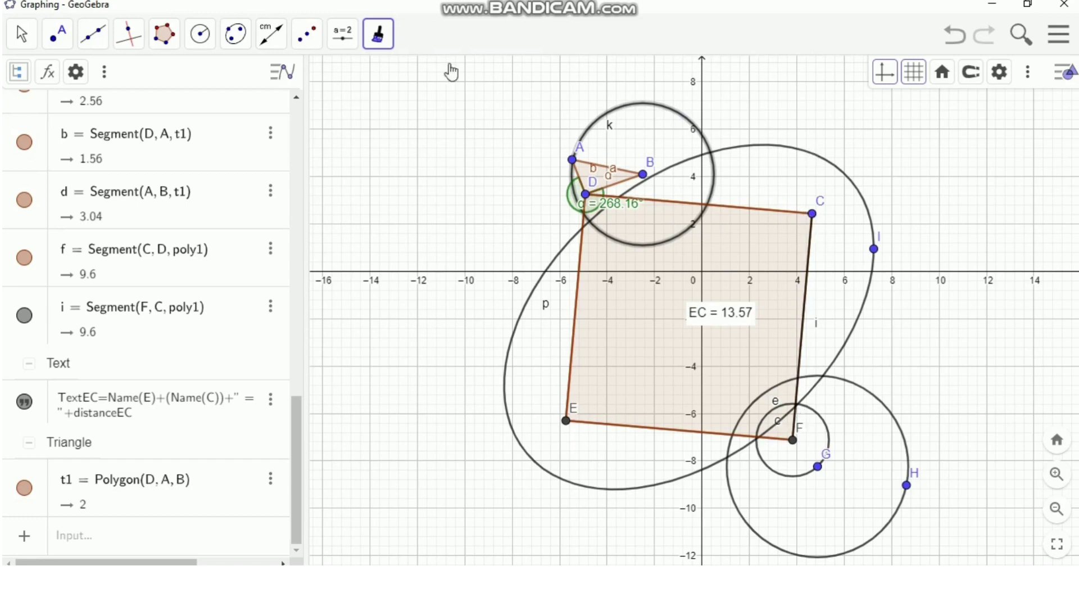
Delete the large circle centred at G and its point H with the Delete tool
{"action": "left_click", "coordinate": [378, 34]}
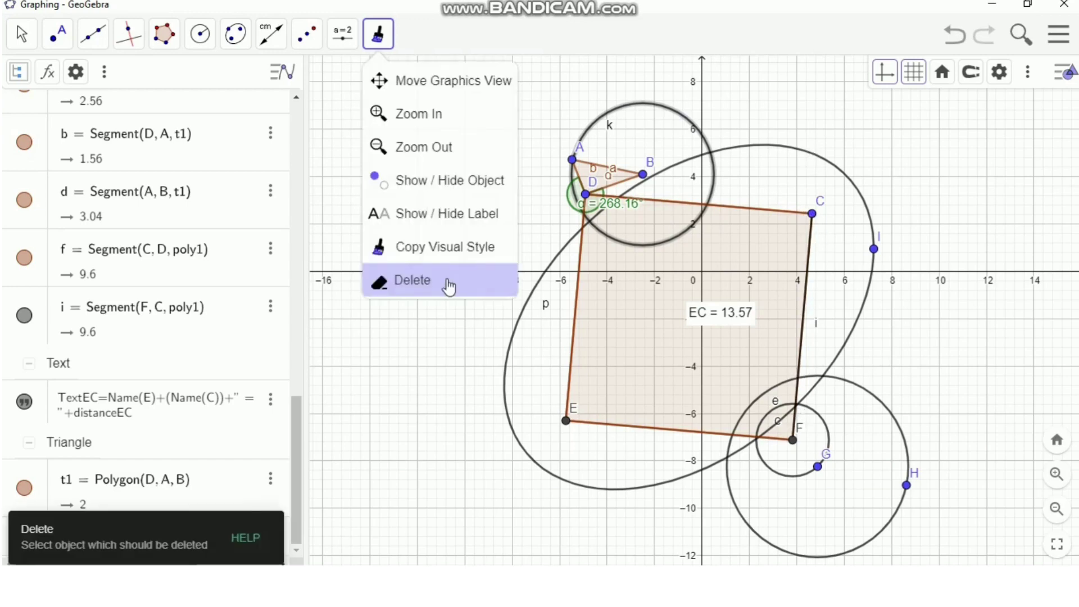
{"action": "left_click", "coordinate": [450, 285]}
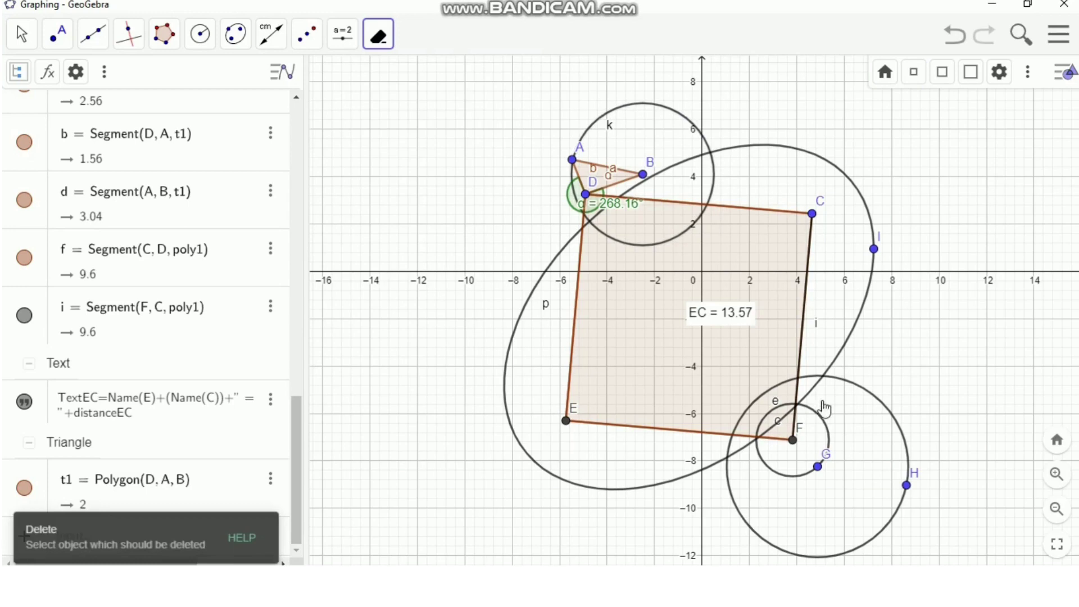
{"action": "left_click", "coordinate": [869, 396]}
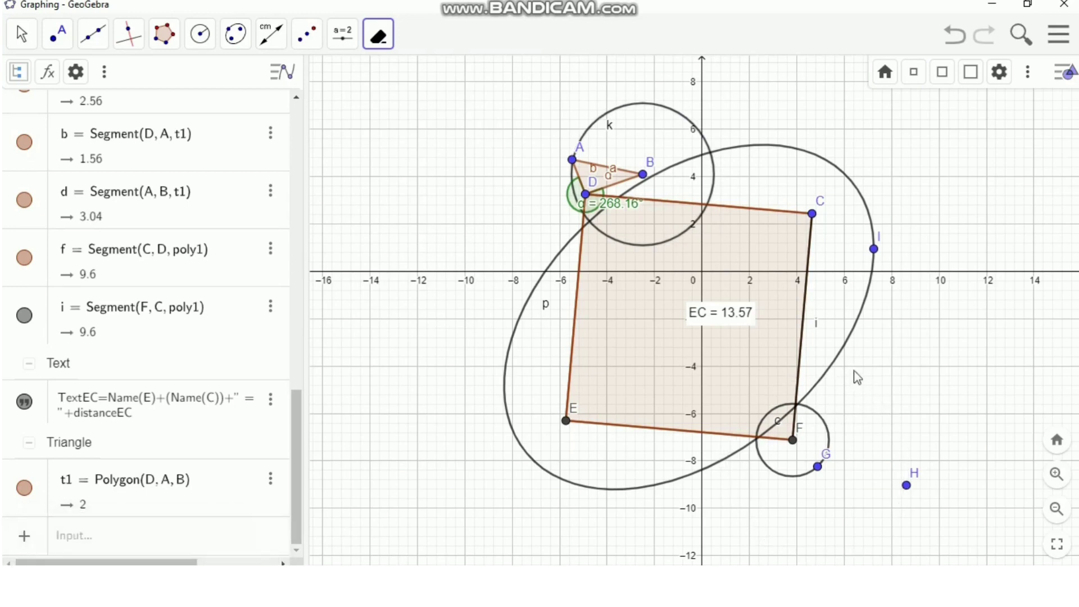
{"action": "left_click", "coordinate": [904, 482]}
{"action": "key", "text": "alt+Tab"}
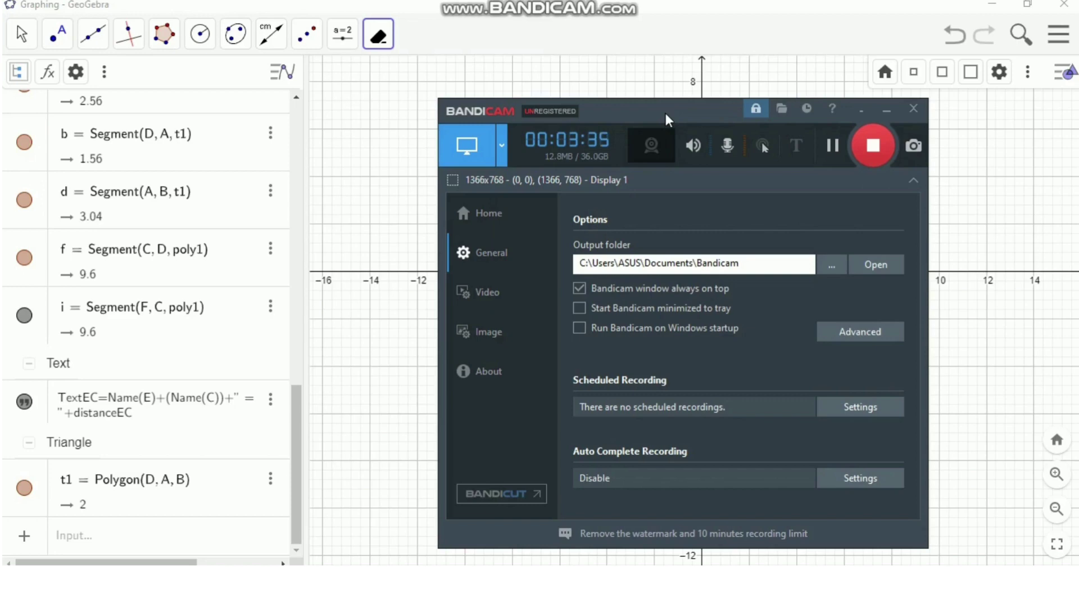
{"action": "left_click", "coordinate": [870, 145]}
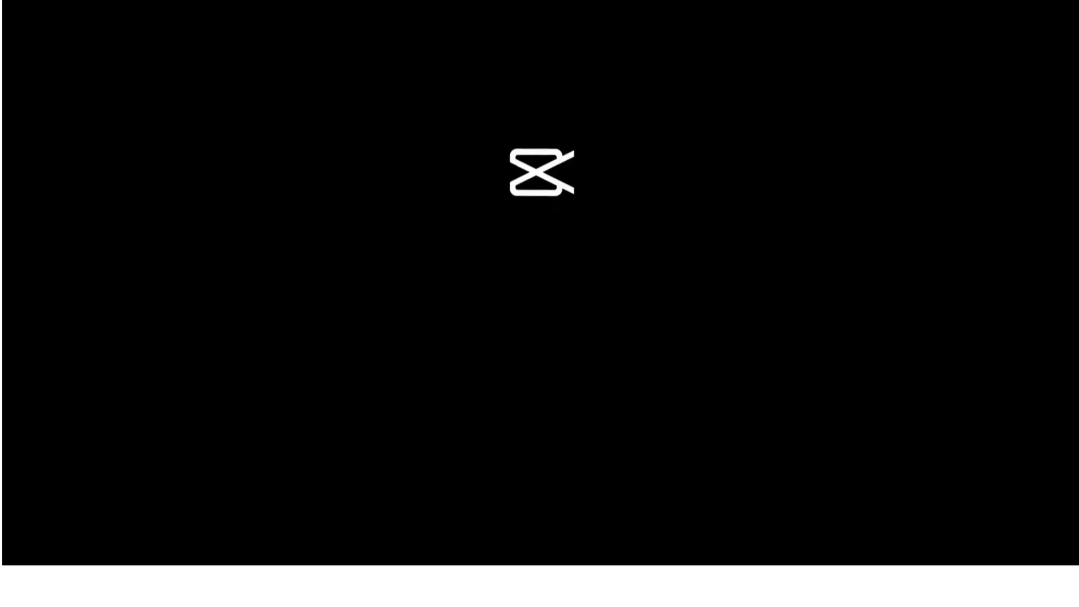